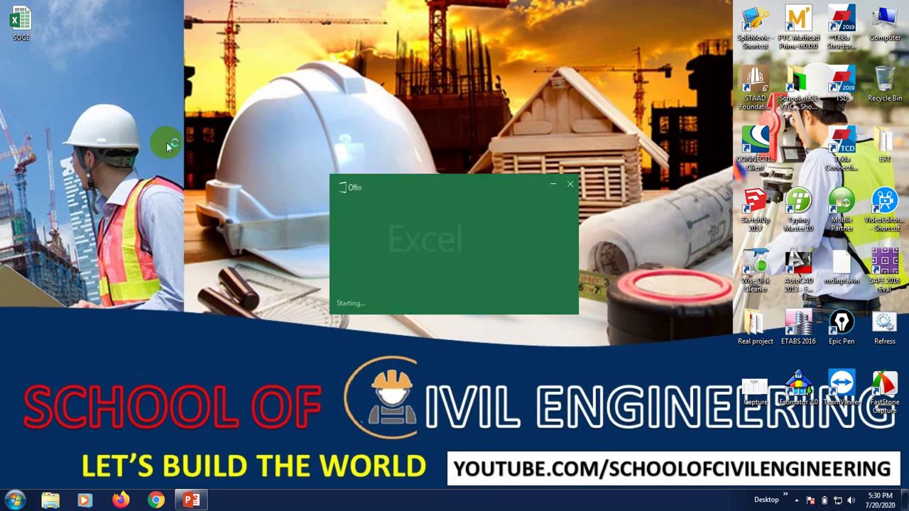
- Switch the workbook to Sheet1
left_click(797, 59)
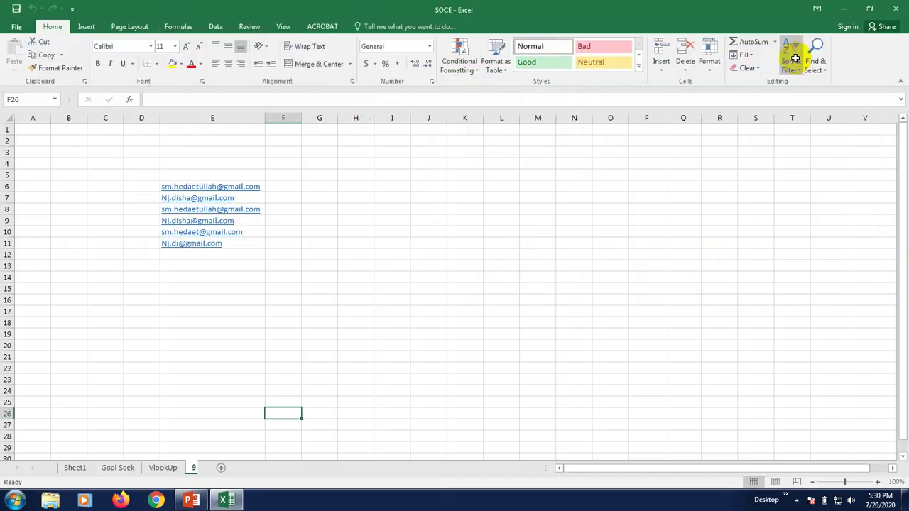
left_click(76, 468)
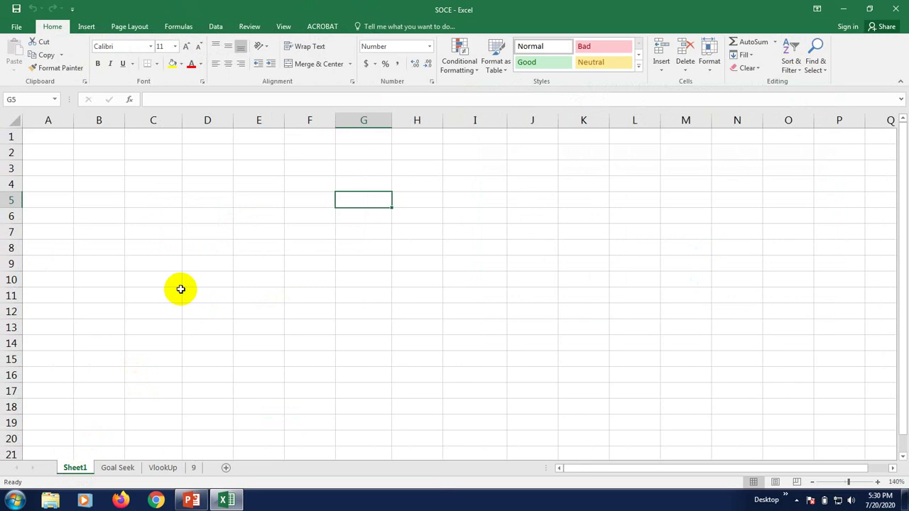
left_click(144, 231)
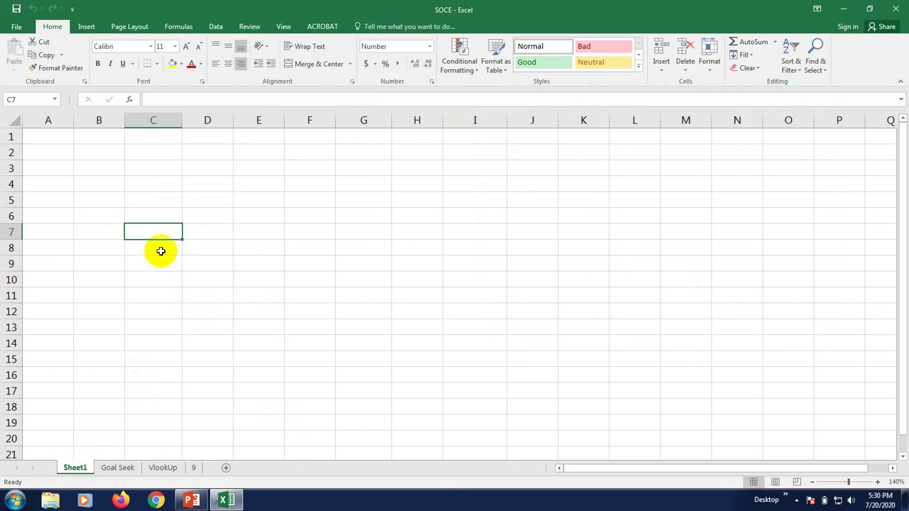
left_click(152, 260)
left_click(119, 219)
left_click(145, 230)
- Enter the letters a, b, c and d down cells B5 to B8
left_click(112, 206)
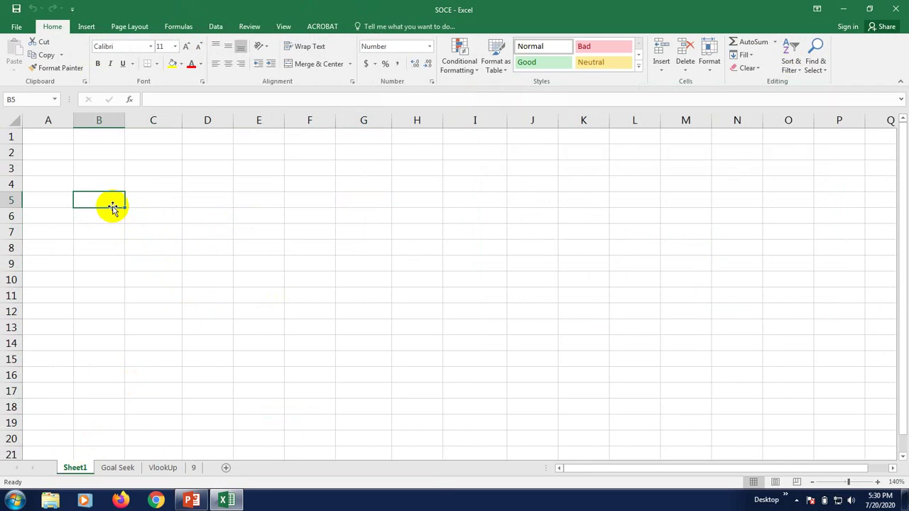
type("a")
key("Return")
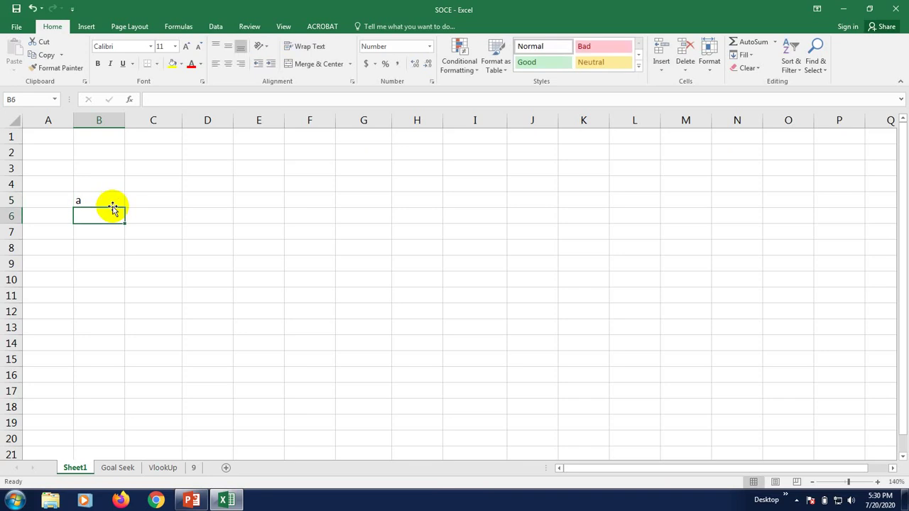
type("b")
key("Return")
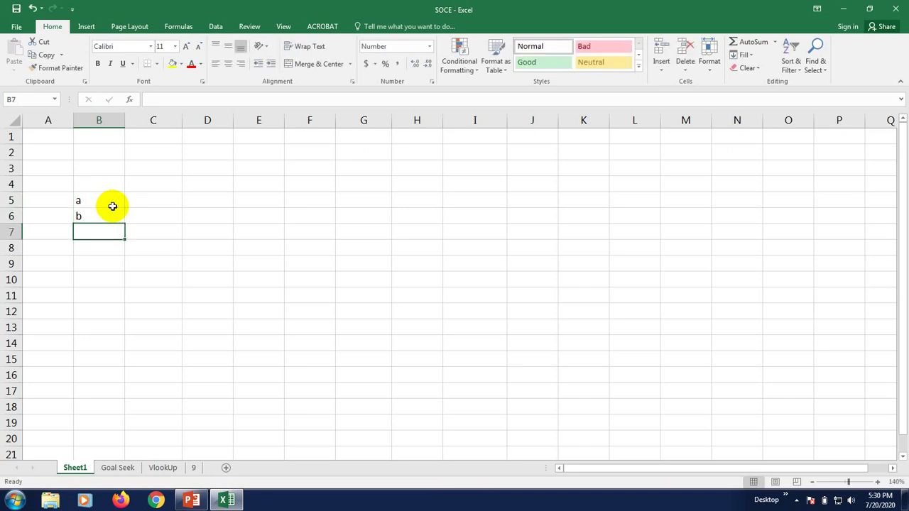
key("Return")
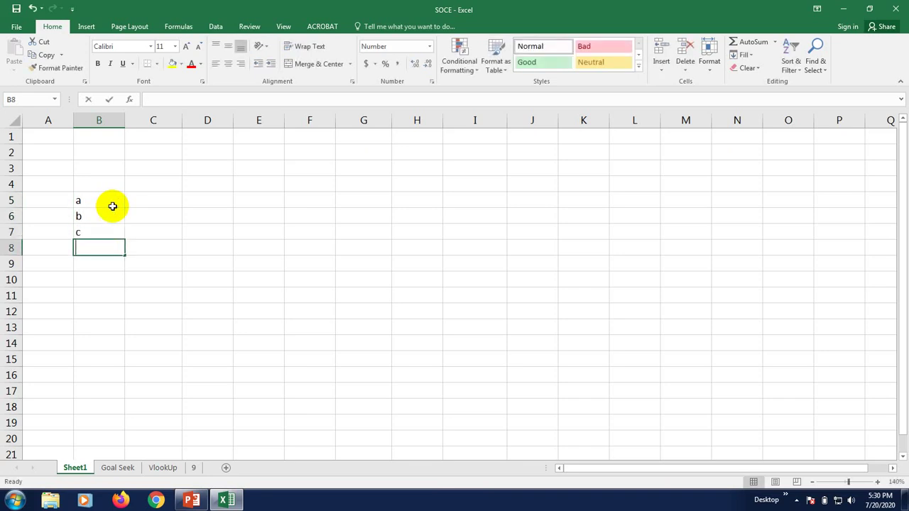
type("d")
key("Return")
- Enter the value 12 in each of the cells C5 to C8 beside the letters
left_click(141, 213)
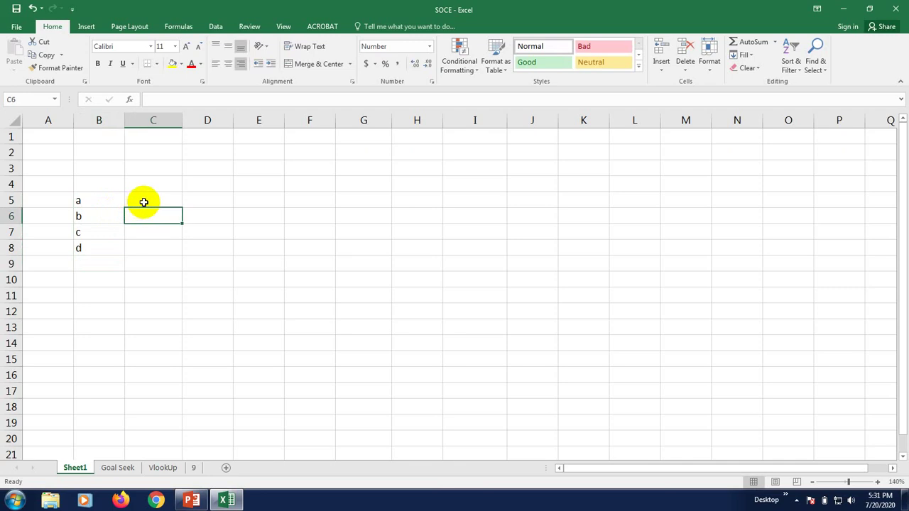
left_click(145, 201)
type("12")
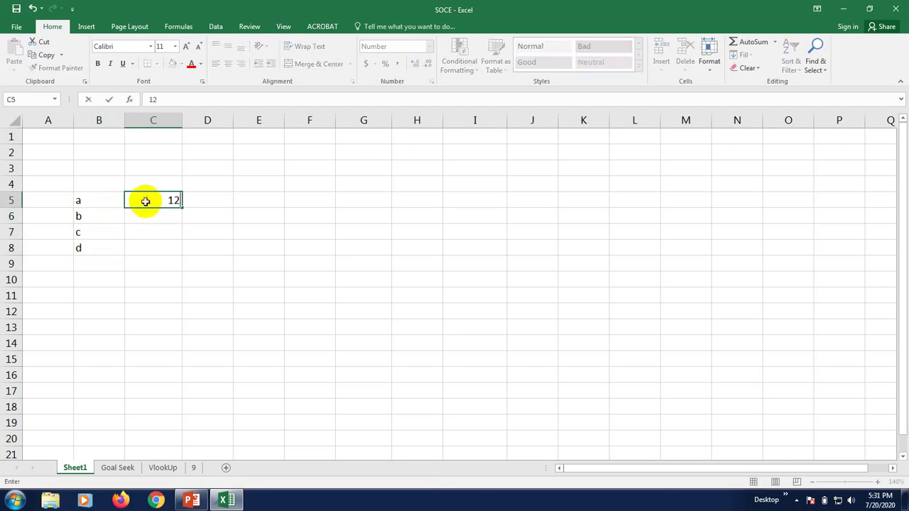
left_click(152, 221)
type("12")
left_click(156, 230)
type("12")
left_click(157, 246)
type("12")
left_click(166, 280)
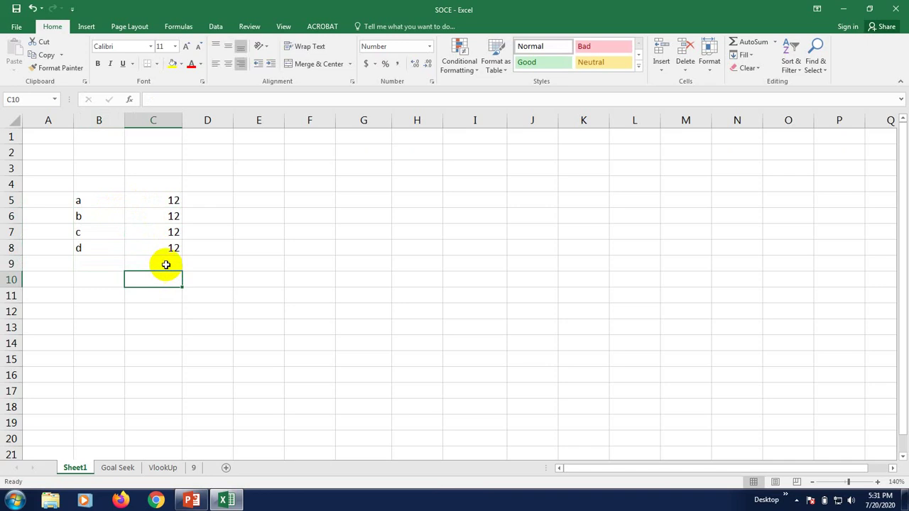
- Try converting the range B5:C8 into a table with Quick Analysis, and undo the conversion
left_click_drag(83, 201, 167, 246)
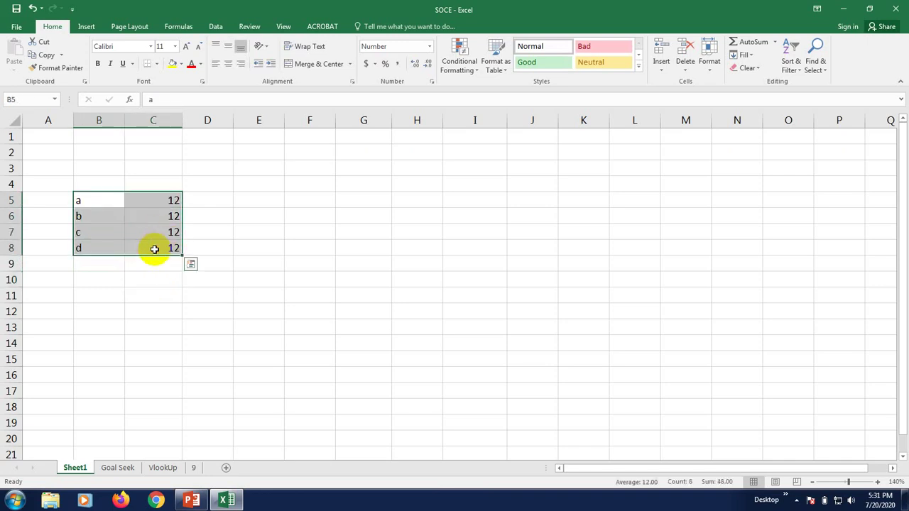
left_click(132, 298)
left_click_drag(78, 199, 160, 239)
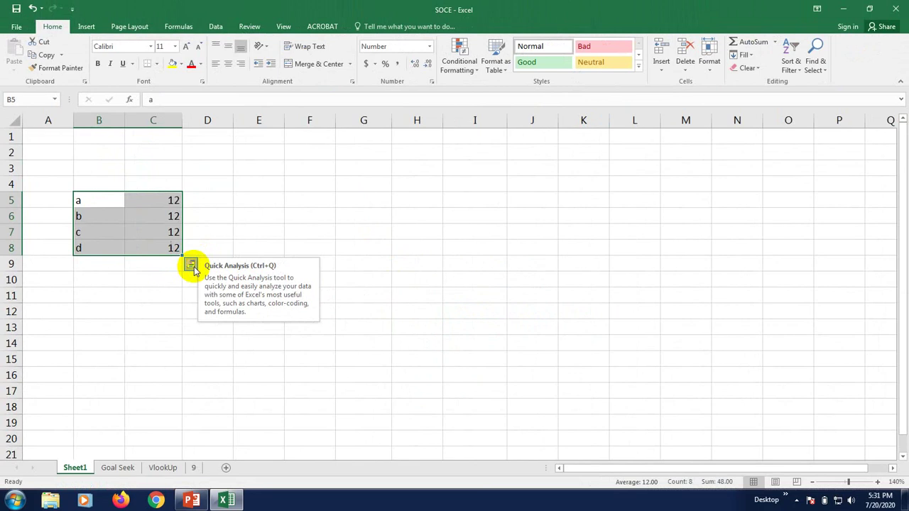
left_click(192, 267)
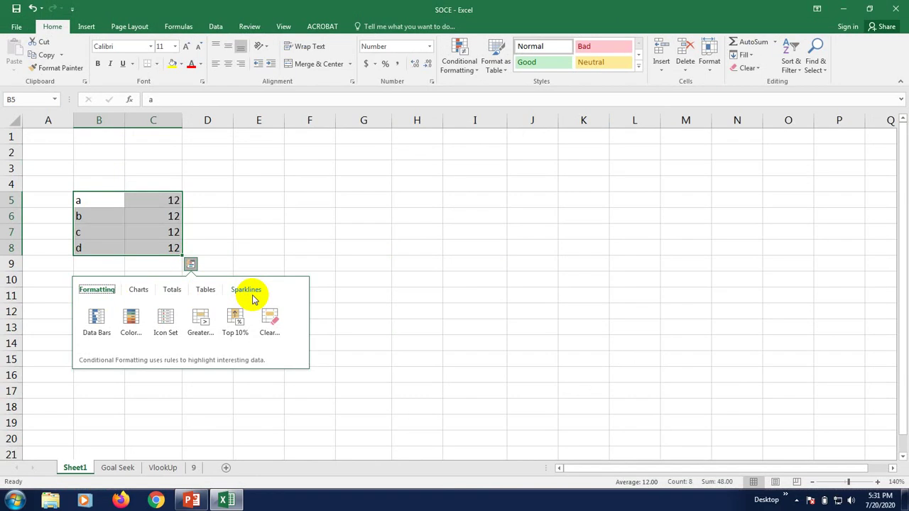
left_click(206, 288)
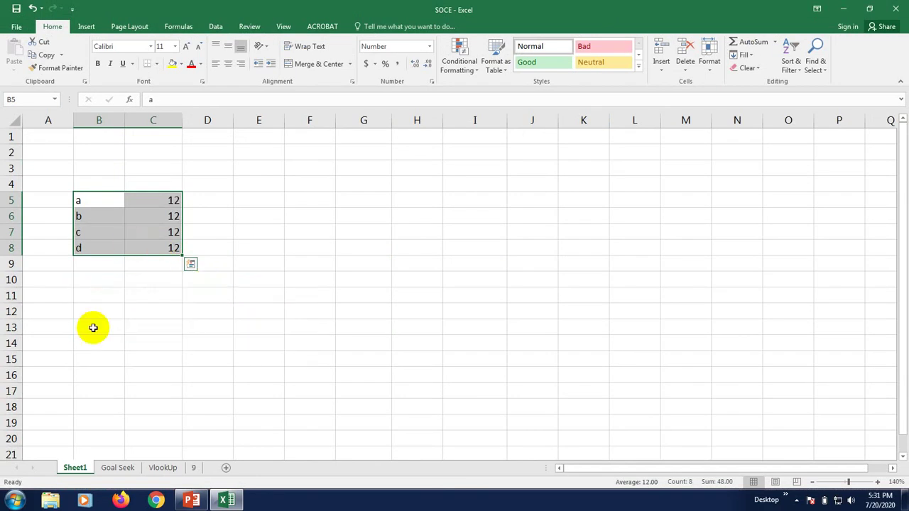
left_click(95, 318)
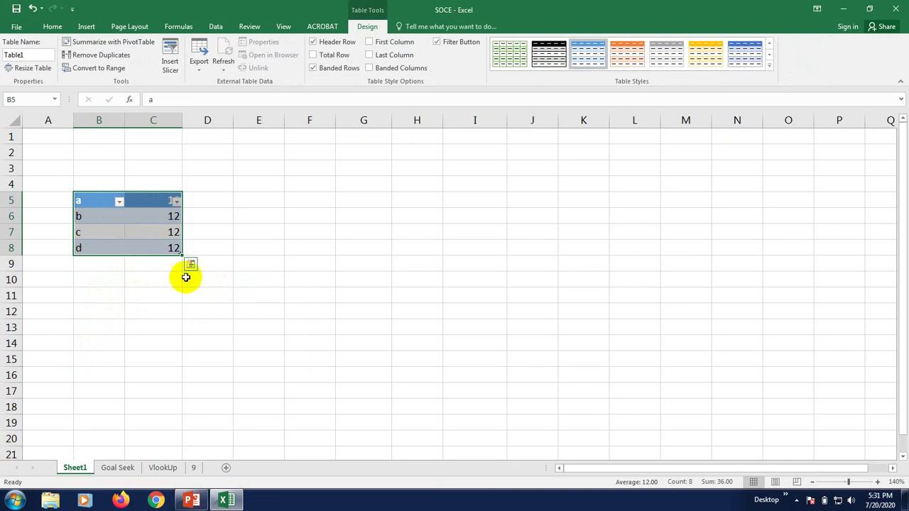
key("ctrl+z")
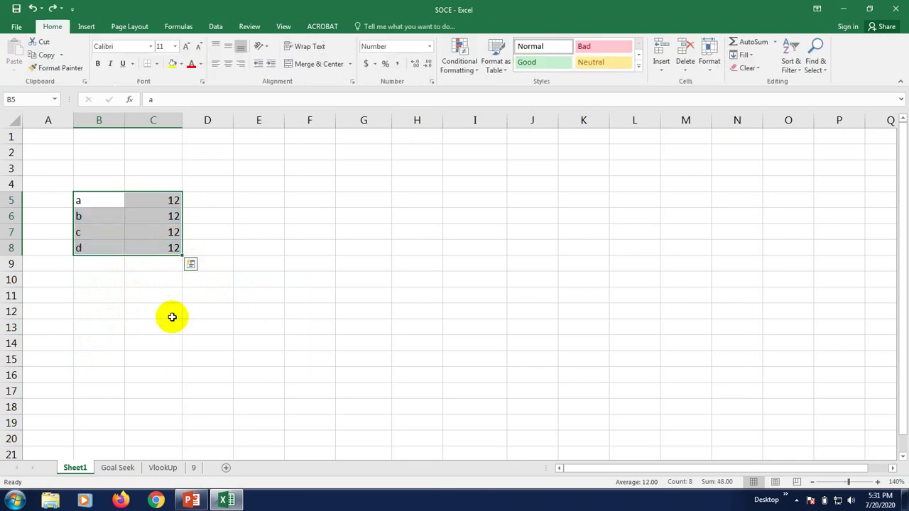
- Try Quick Analysis data bars on the range B5:C8, and undo them
left_click(192, 264)
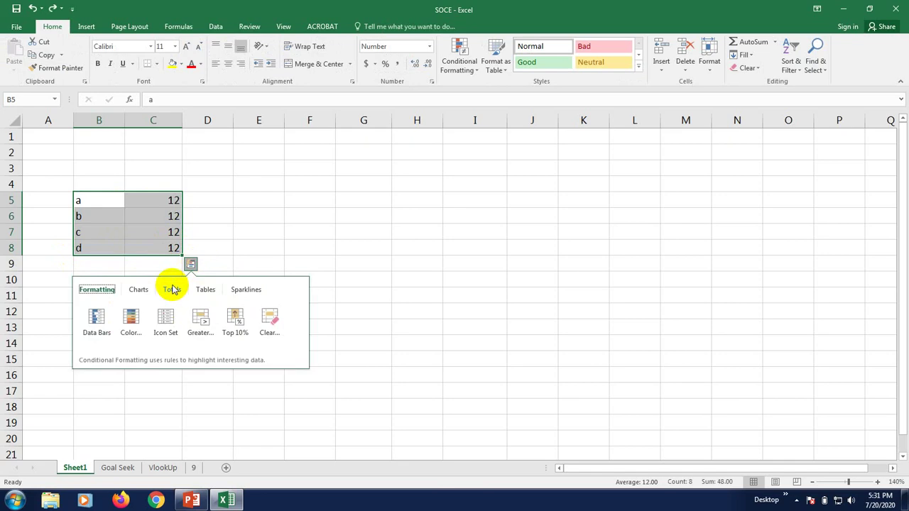
left_click(97, 321)
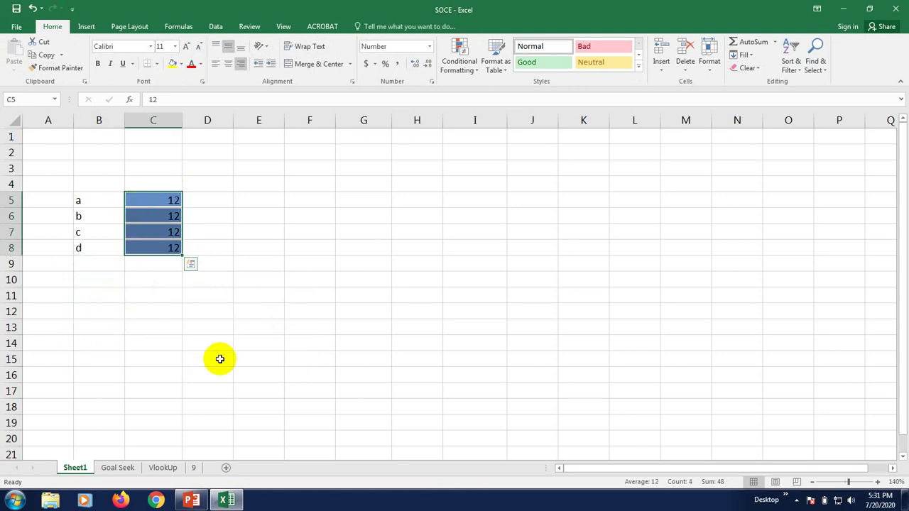
key("ctrl+z")
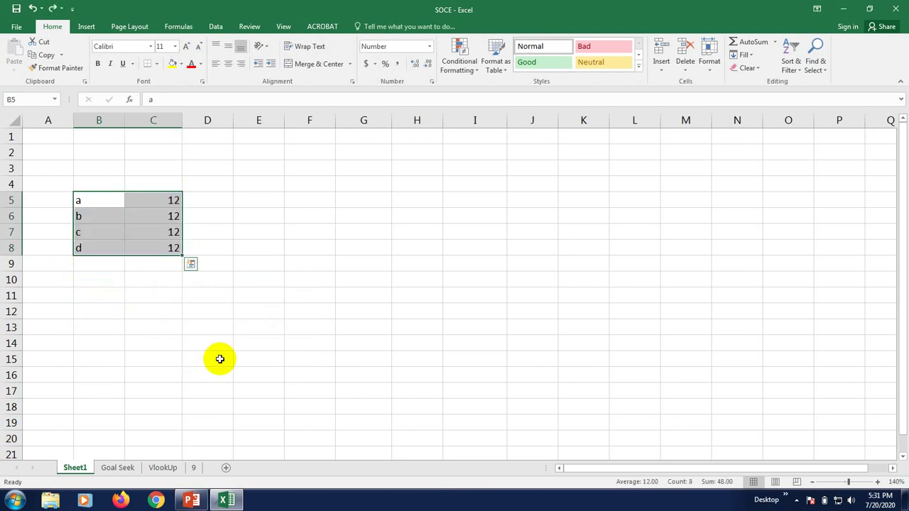
- Start a Quick Analysis Greater Than formatting rule for the numbers in C5:C8 with 10 as the threshold
left_click(191, 264)
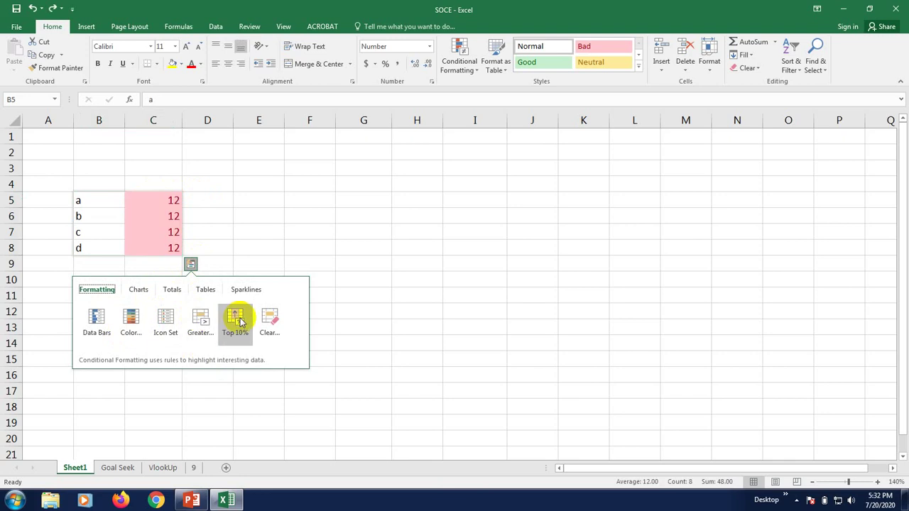
left_click(201, 322)
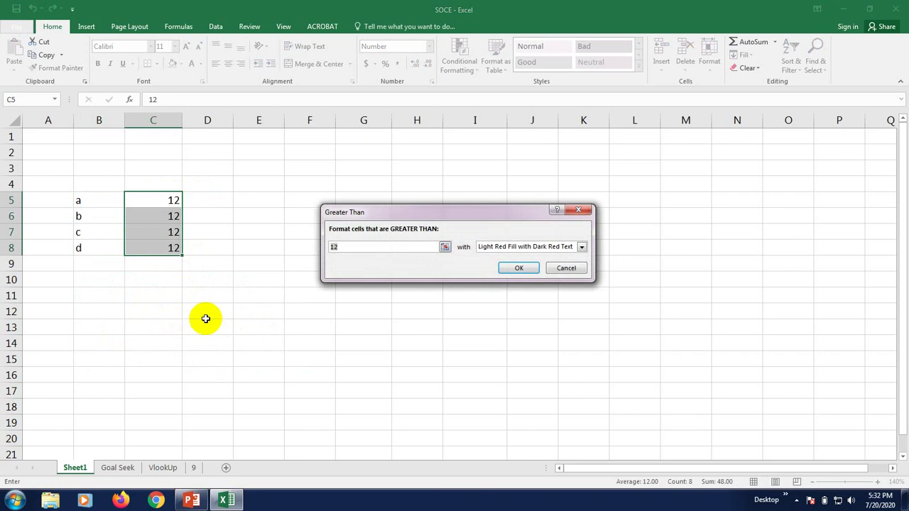
left_click_drag(376, 210, 287, 219)
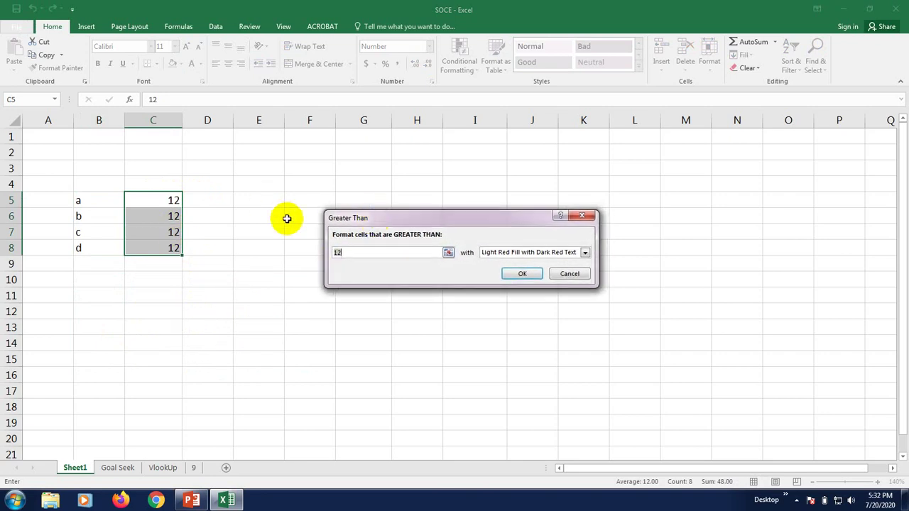
left_click(371, 253)
left_click_drag(335, 252, 362, 252)
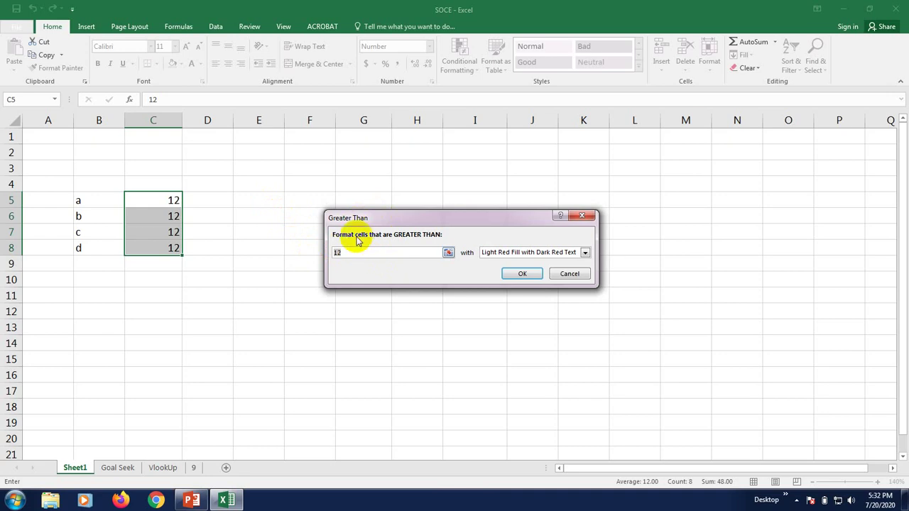
double_click(363, 254)
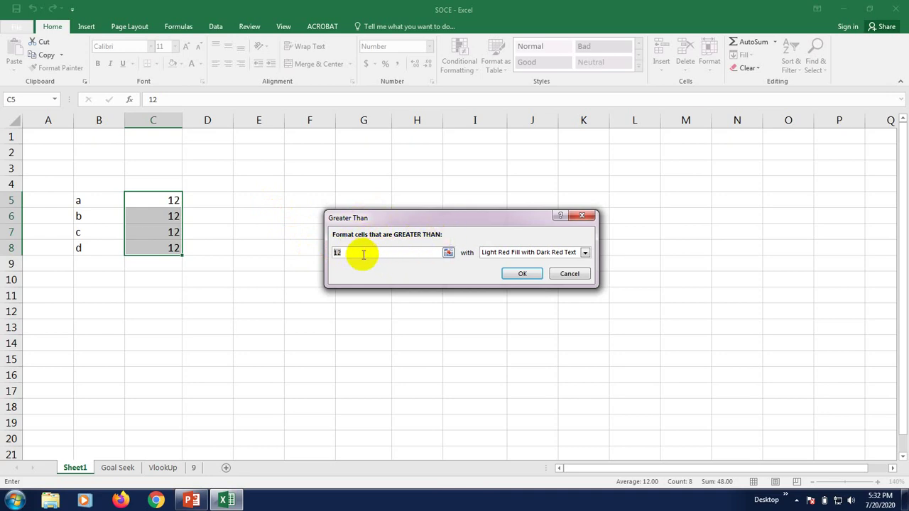
type("1")
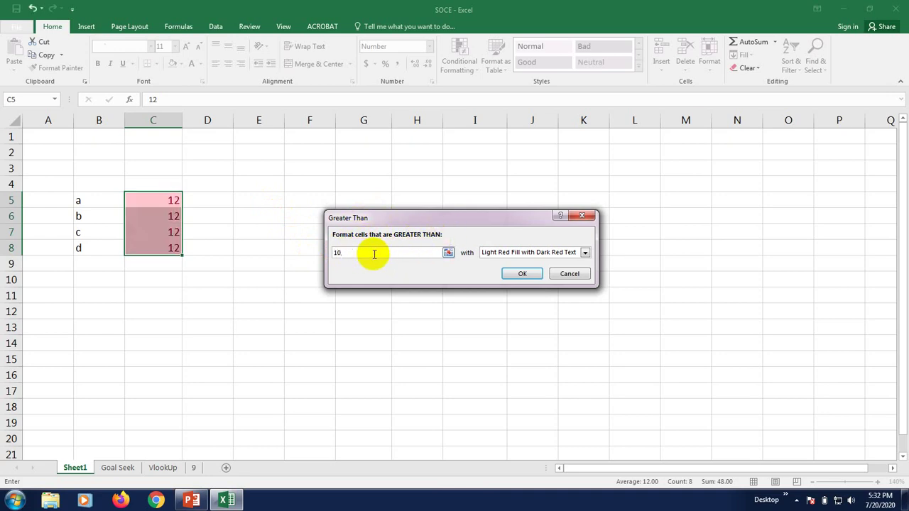
- Try Green Fill with Dark Green Text, Red Text and a threshold of 13 for the Greater Than rule, and cancel it
left_click(540, 252)
left_click(514, 279)
left_click(523, 253)
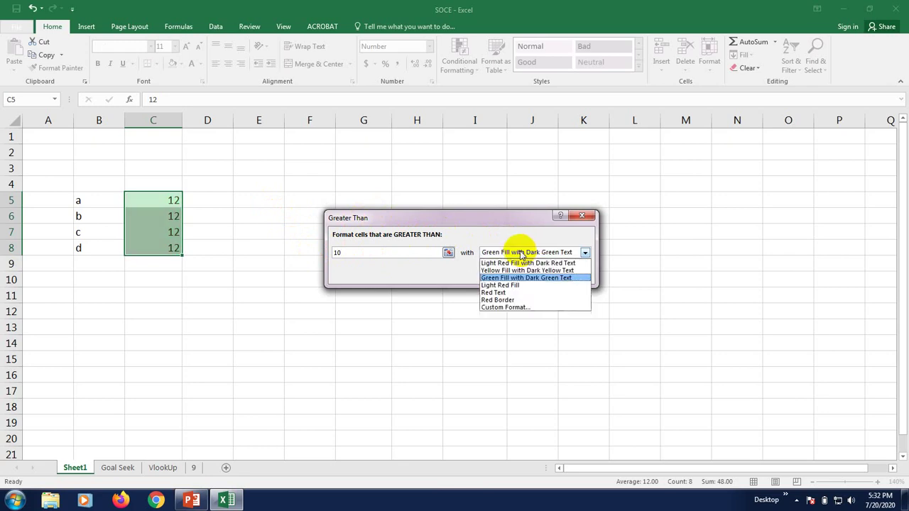
left_click(509, 292)
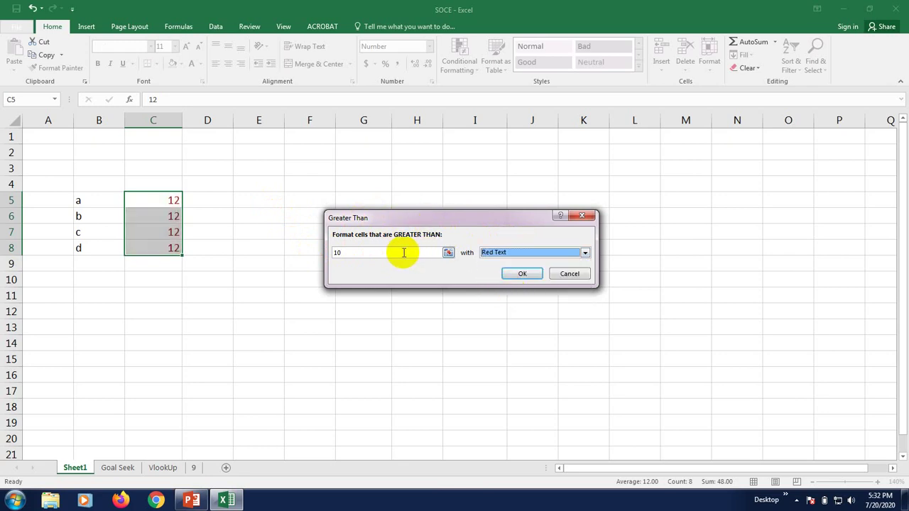
left_click_drag(348, 254, 292, 254)
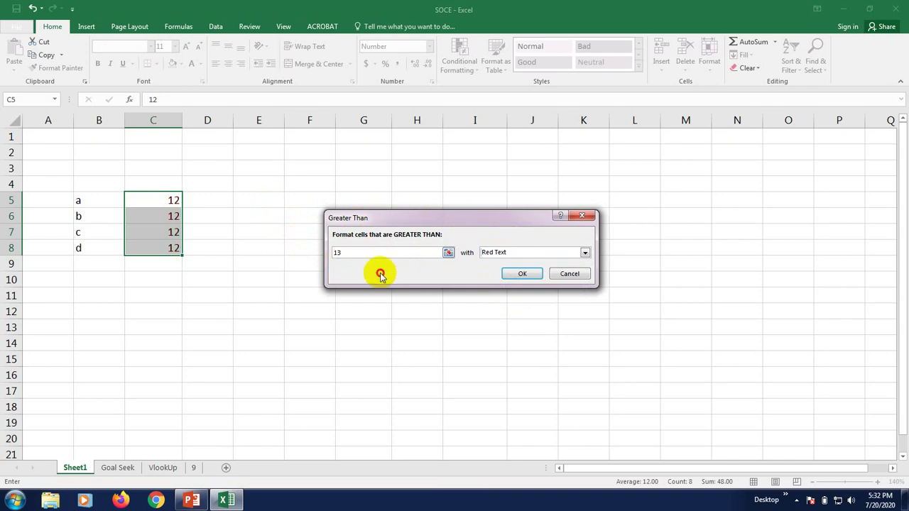
left_click(573, 273)
- Examine the Quick Analysis options for charts, totals, tables and sparklines on the numbers in C5:C8
left_click(192, 264)
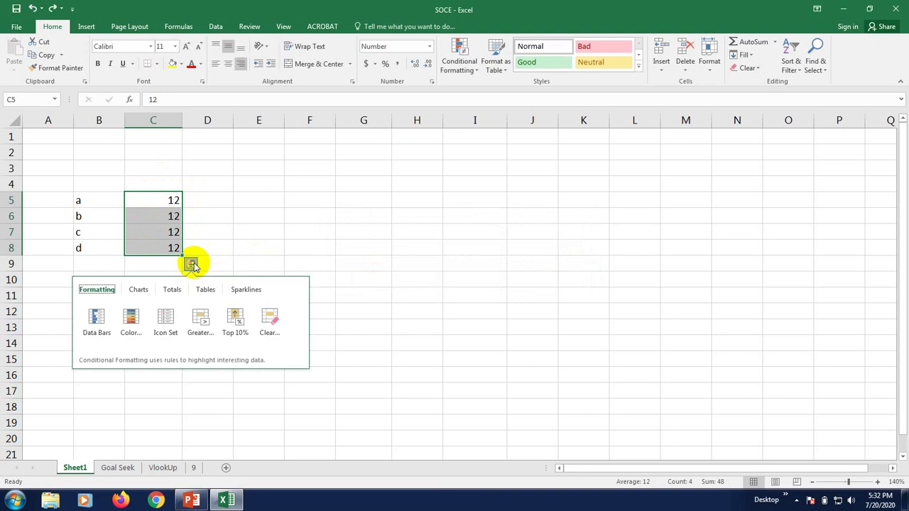
left_click(138, 289)
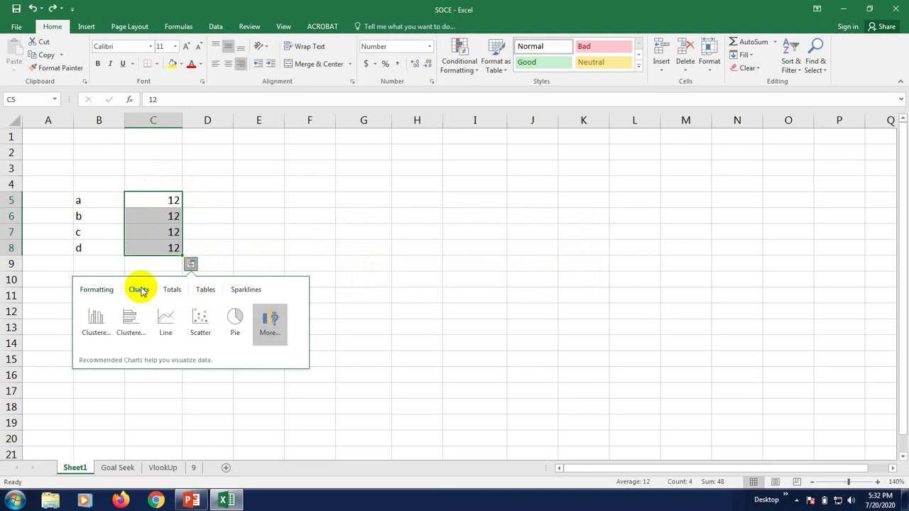
mouse_move(90, 323)
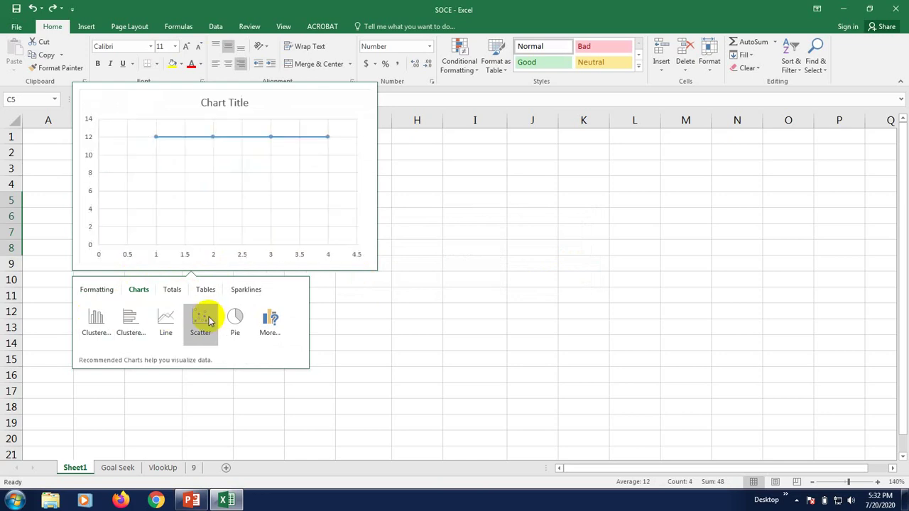
left_click(173, 296)
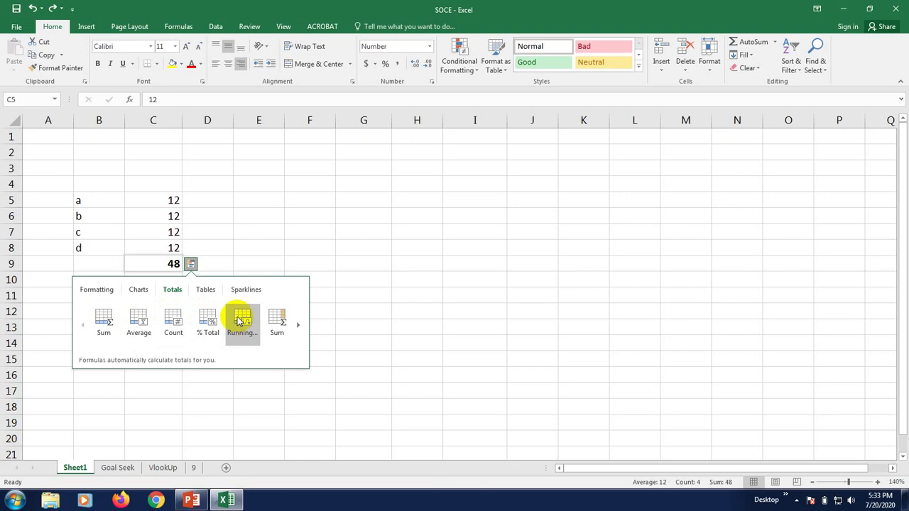
left_click(298, 325)
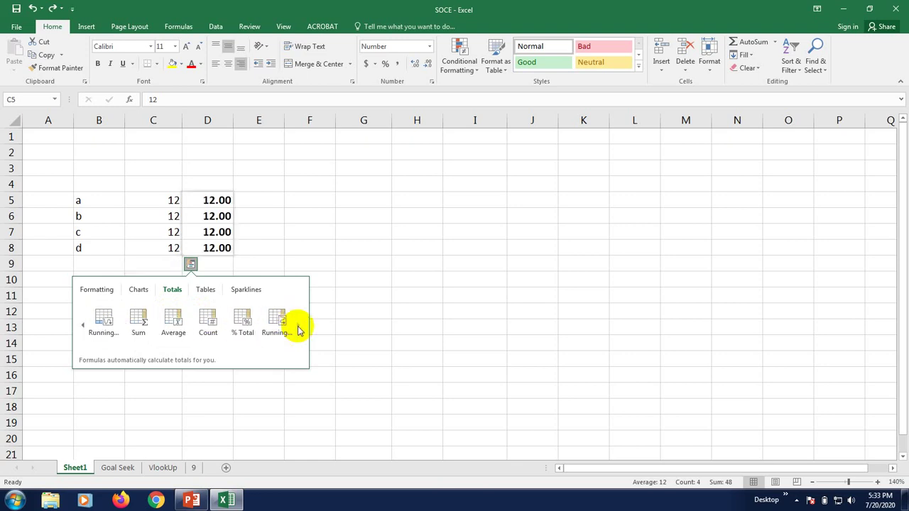
left_click(205, 296)
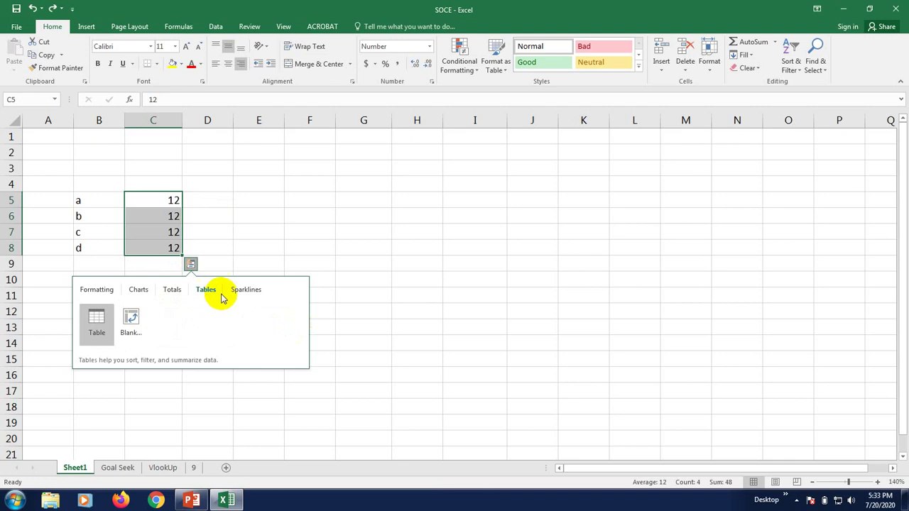
left_click(247, 292)
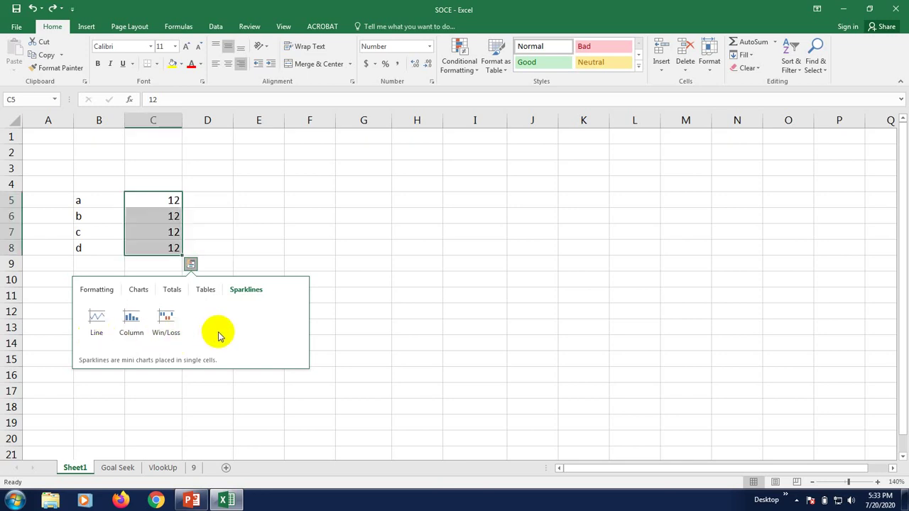
- Try converting the range B5:C8 into a table with Quick Analysis
left_click(361, 264)
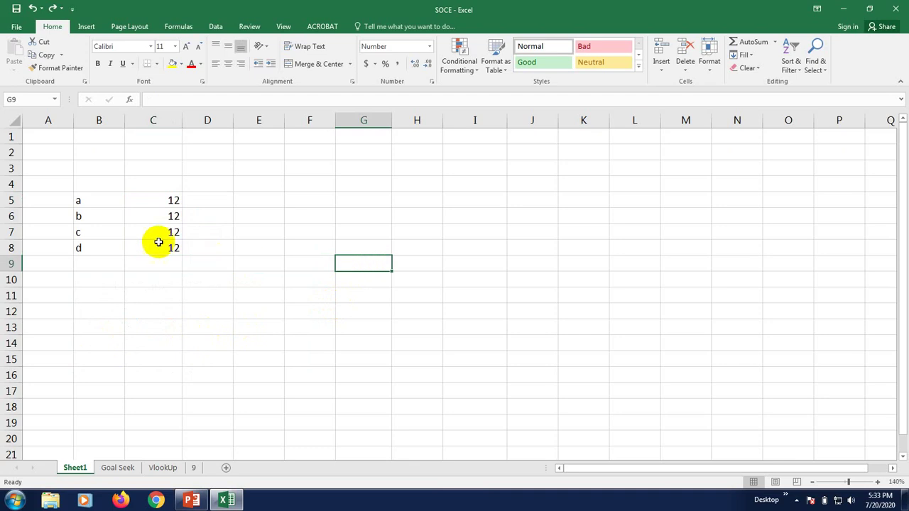
left_click_drag(80, 203, 165, 248)
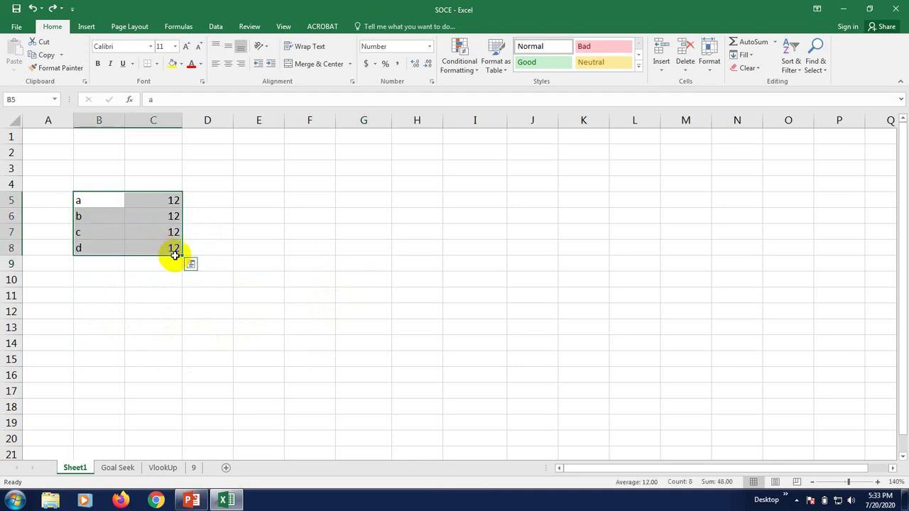
left_click(192, 266)
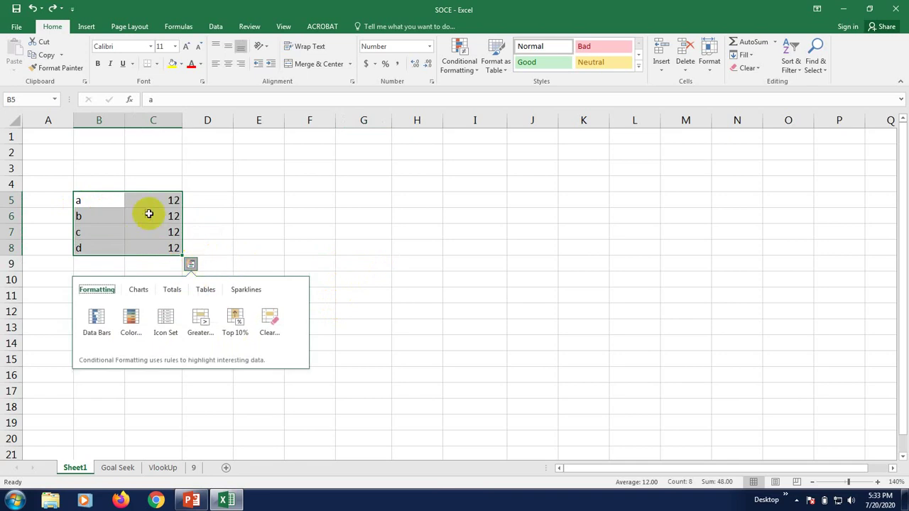
left_click(173, 289)
left_click(205, 289)
left_click(99, 330)
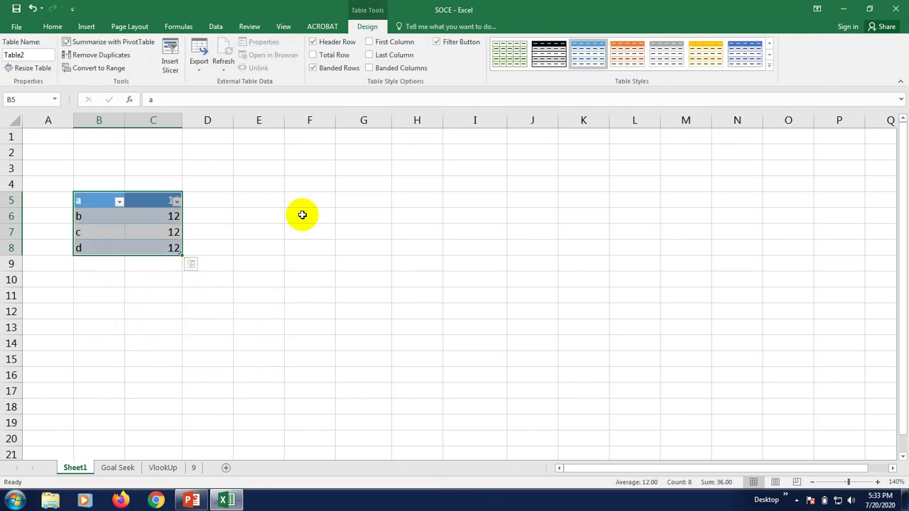
left_click(318, 211)
left_click(187, 305)
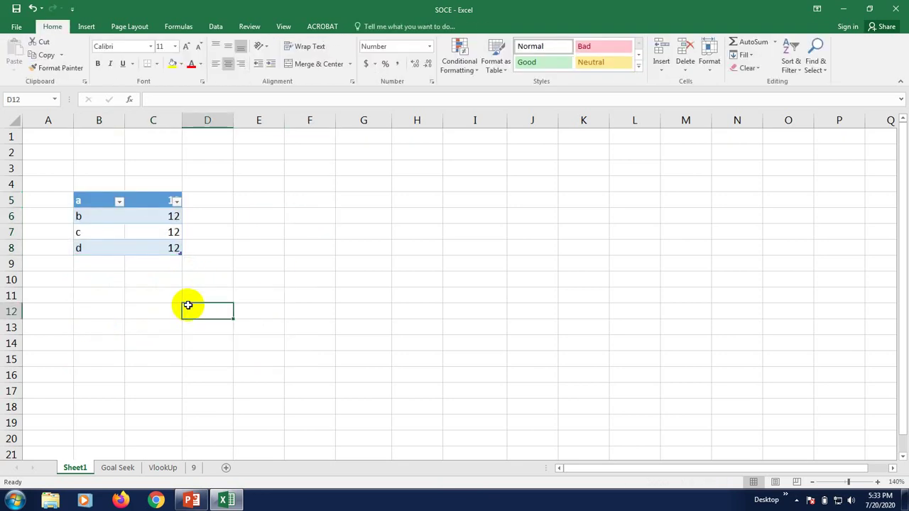
- Look at the filter list of the table's first column, and undo the table conversion
left_click(119, 201)
left_click(119, 201)
left_click(338, 307)
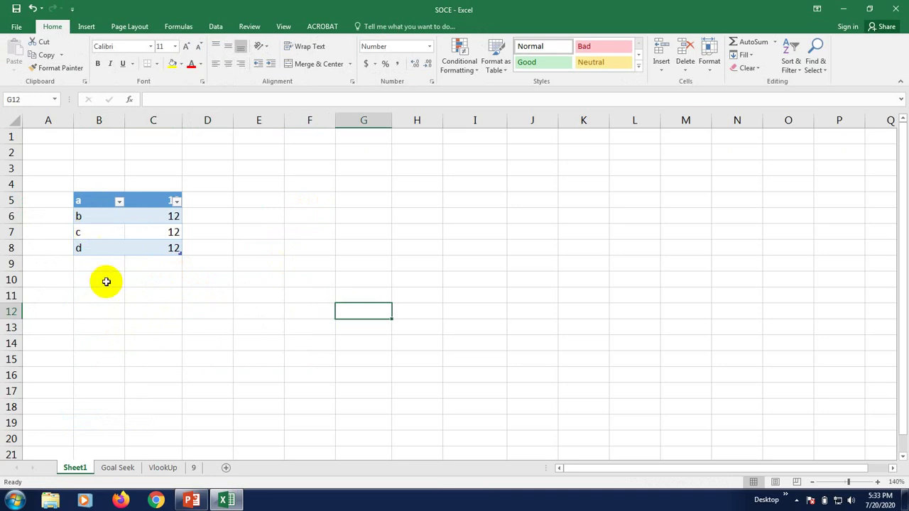
key("ctrl+z")
- Turn on filtering for the data range B5:C8
left_click(103, 217)
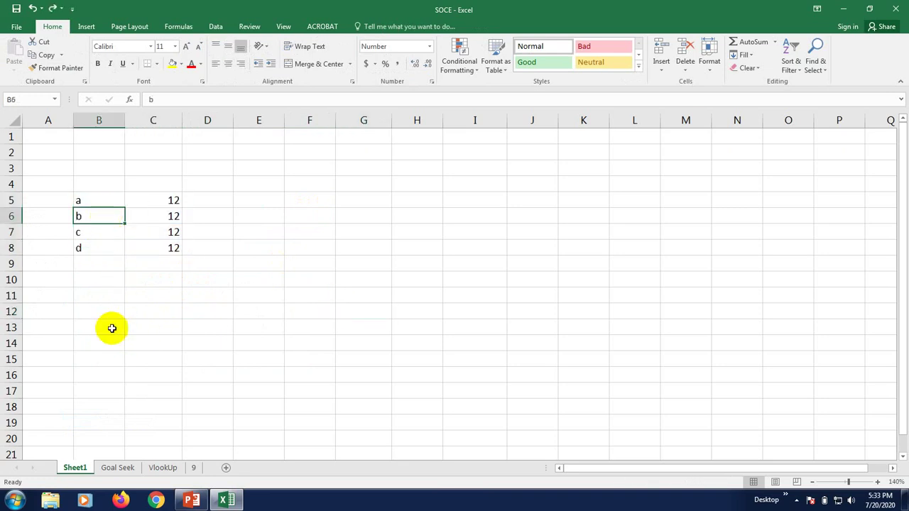
left_click(98, 201)
left_click(94, 216)
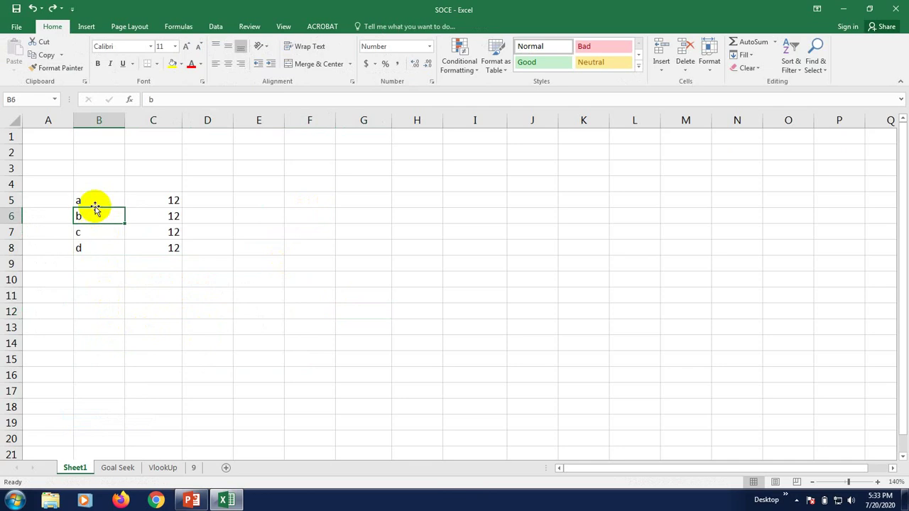
left_click(215, 26)
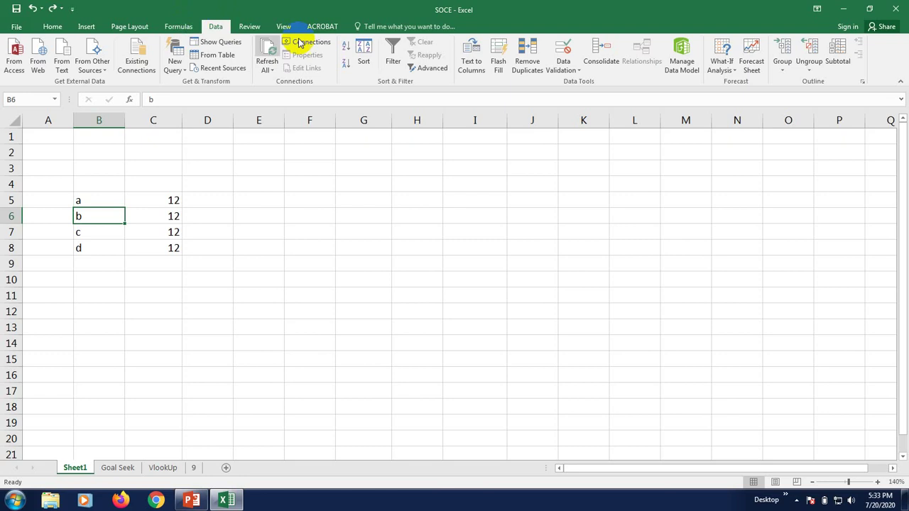
left_click(396, 51)
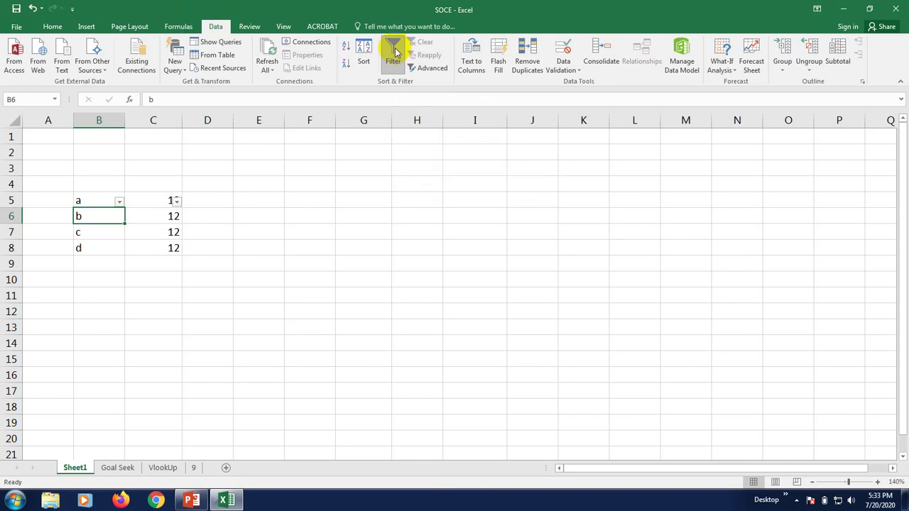
left_click(142, 312)
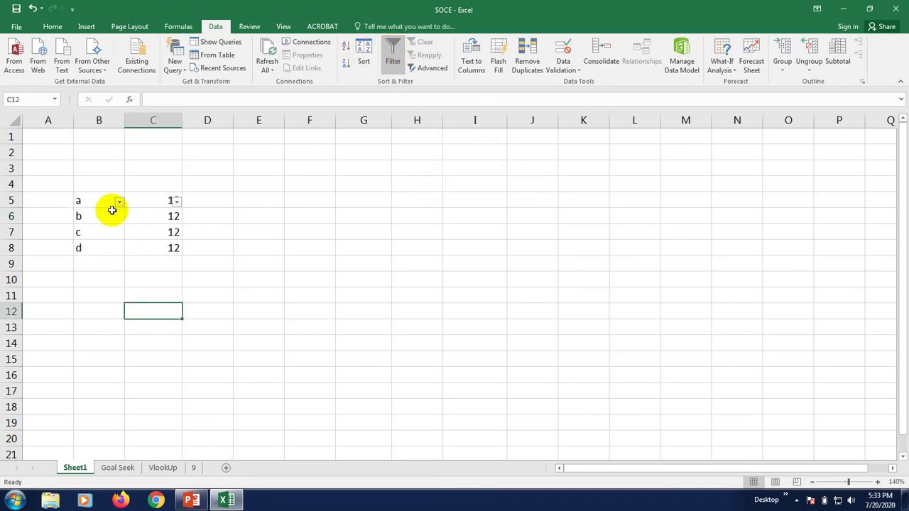
- Filter the letters in column B to show only b
left_click(119, 204)
left_click(119, 203)
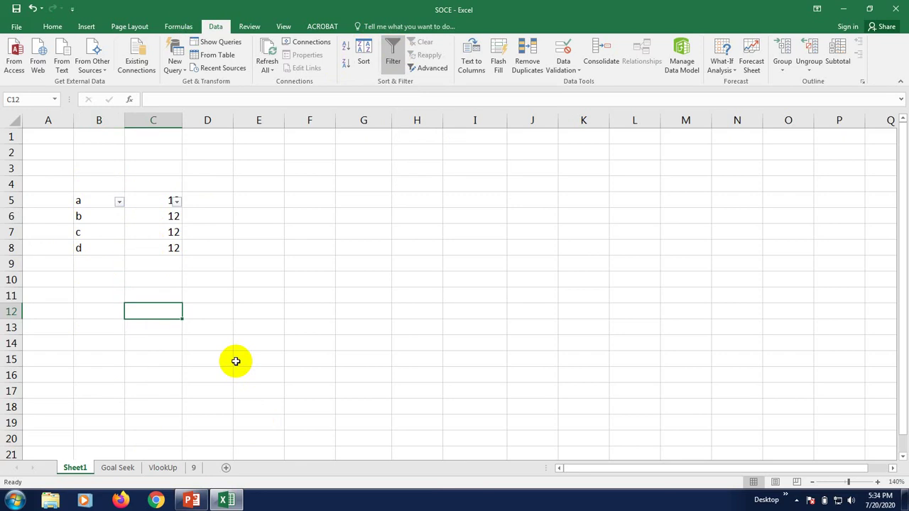
scroll(182, 362, "down", 5)
scroll(183, 361, "up", 5)
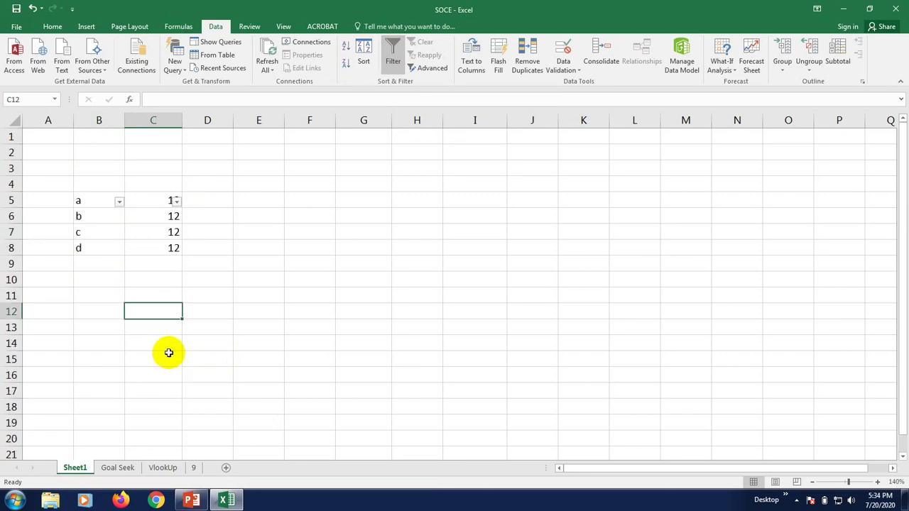
left_click(119, 204)
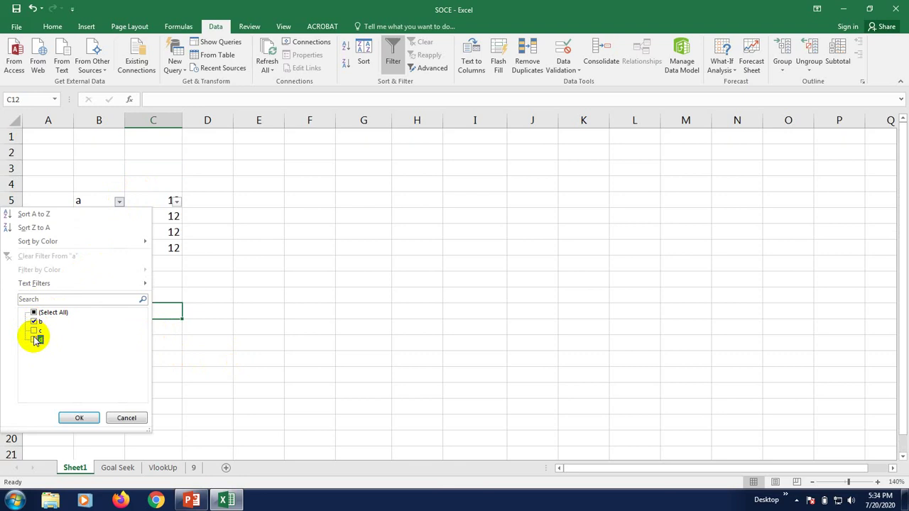
left_click(37, 340)
left_click(37, 330)
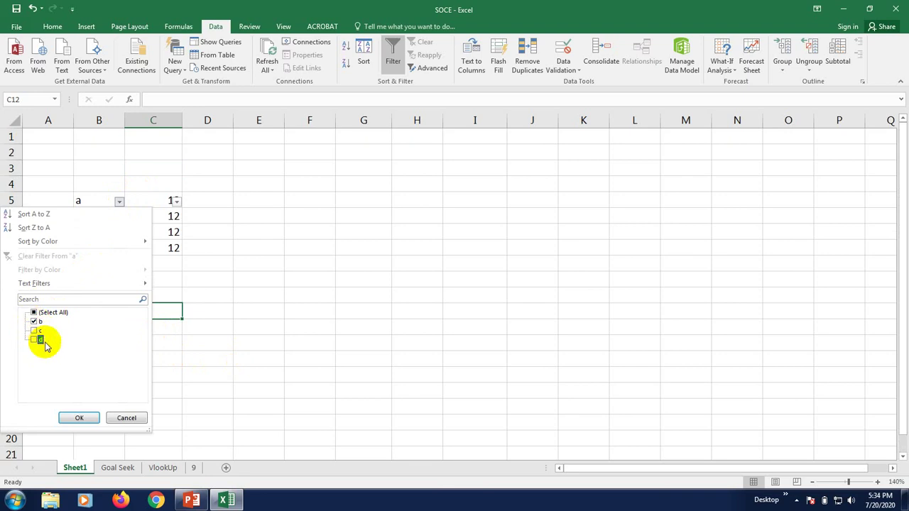
left_click(79, 417)
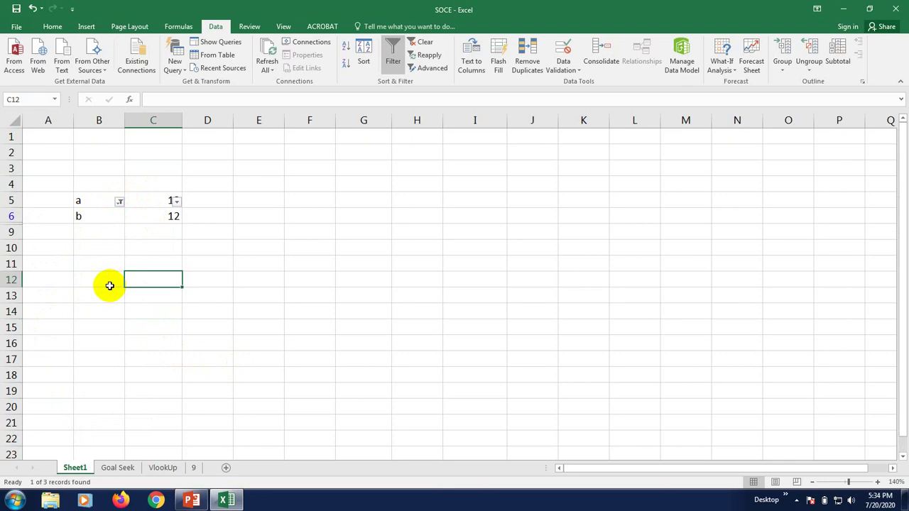
- Filter the letters in column B to show only c and d, and restore all of its values
left_click(119, 202)
left_click(34, 330)
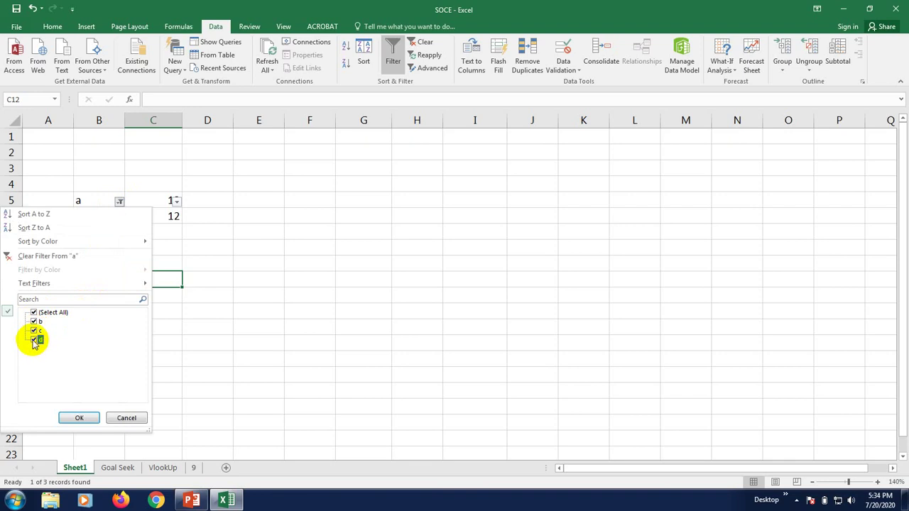
left_click(34, 313)
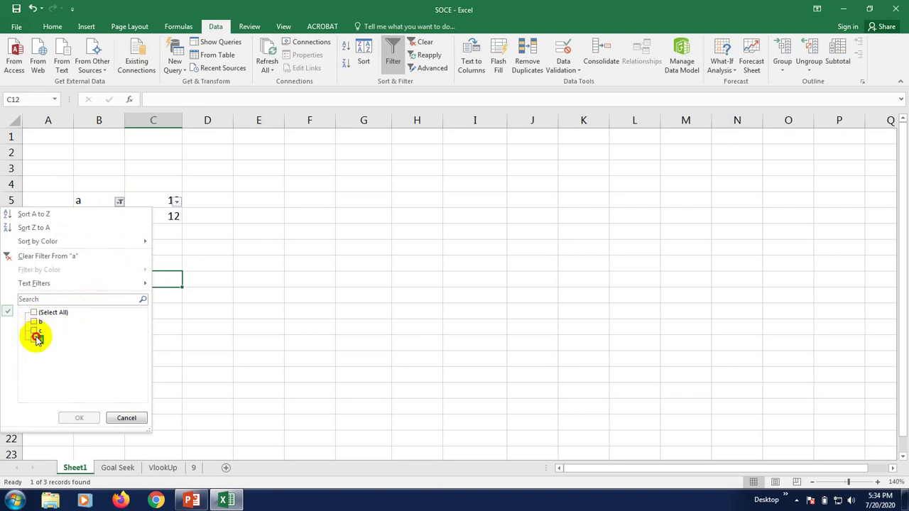
left_click(34, 339)
left_click(78, 417)
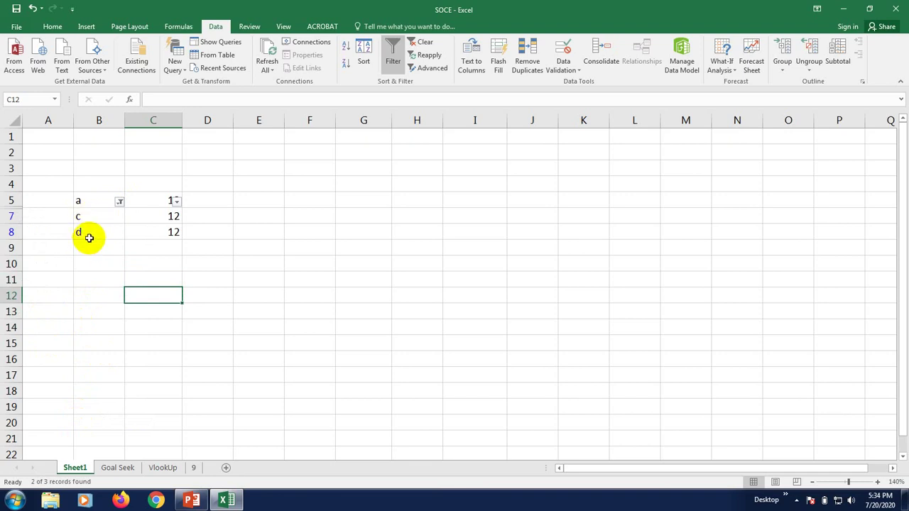
left_click(120, 201)
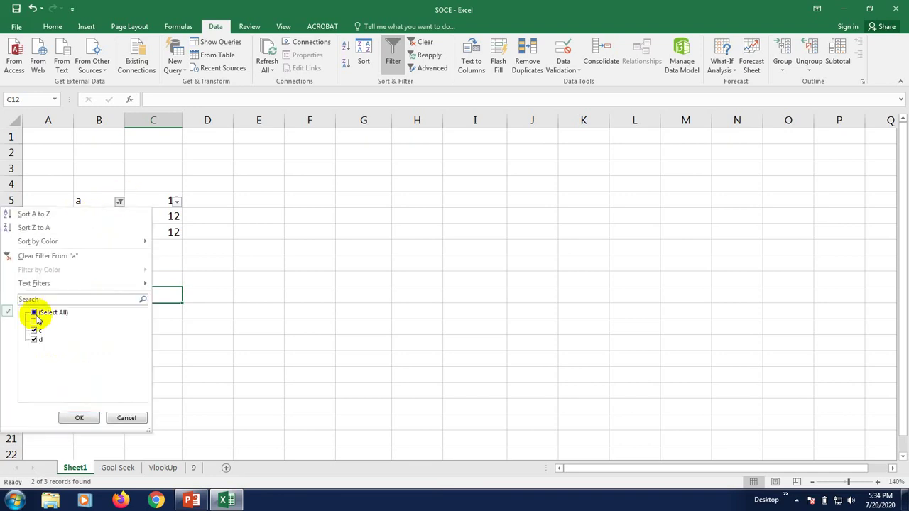
left_click(80, 417)
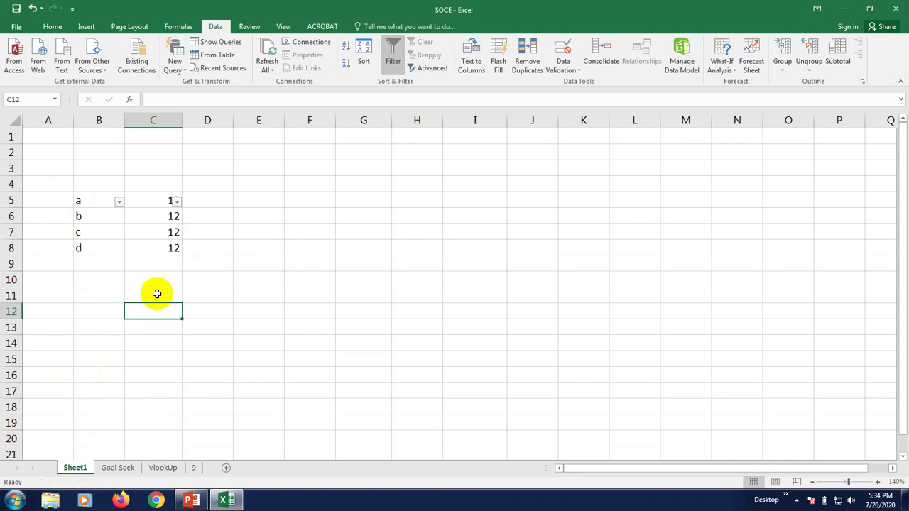
- Try deselecting 12 in column C's filter, cancel it, and look over the column's sort and filter options
left_click(177, 202)
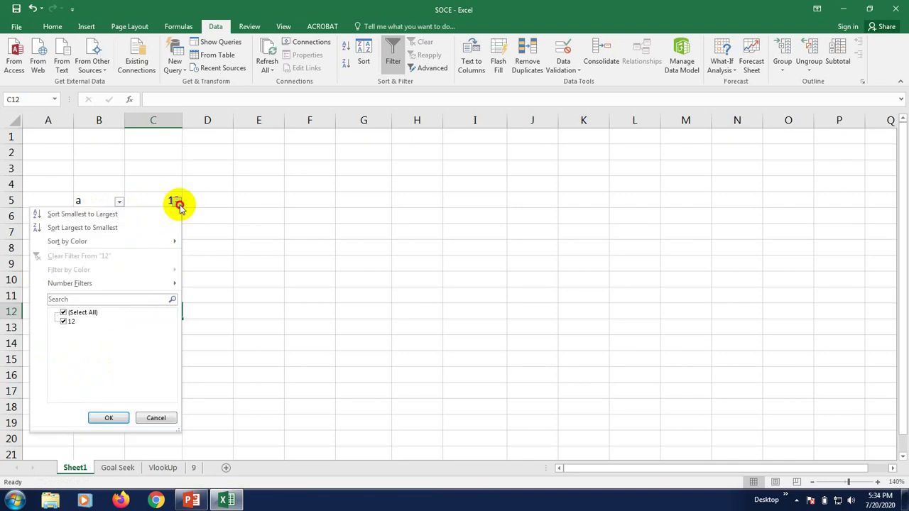
left_click(66, 321)
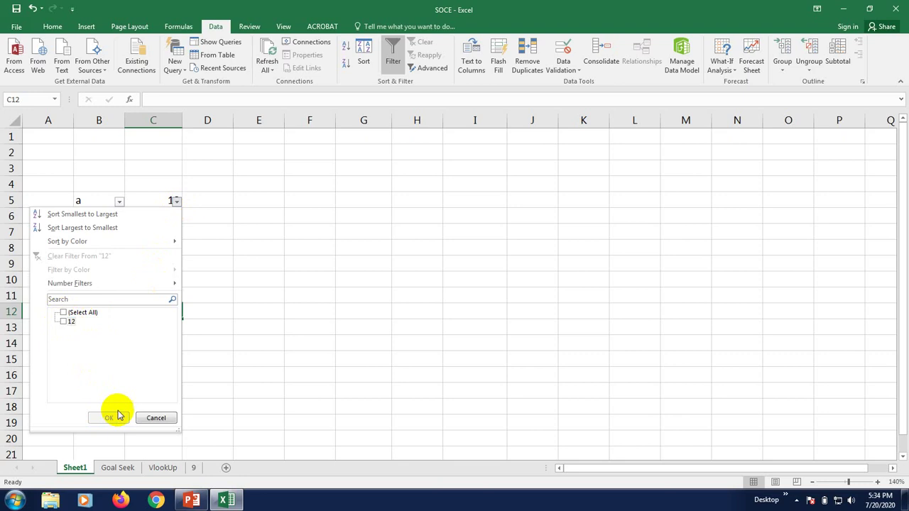
left_click(156, 417)
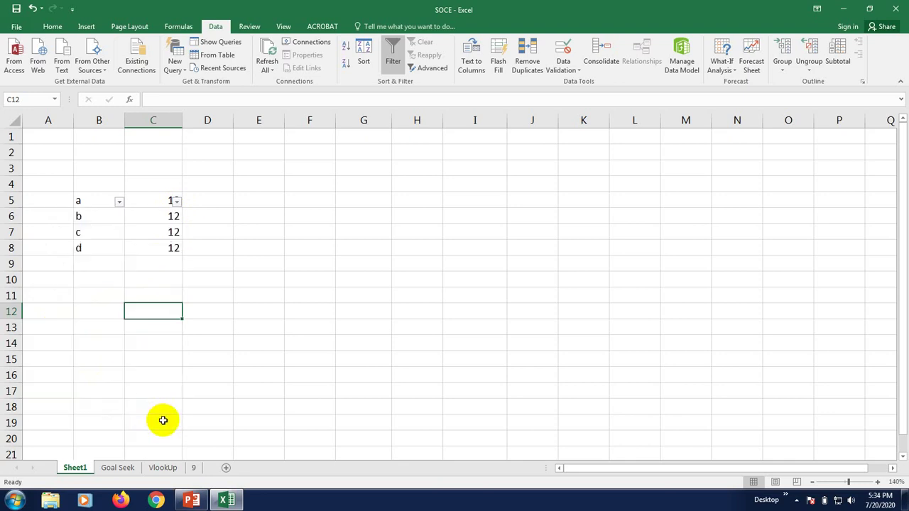
left_click(198, 265)
left_click(177, 201)
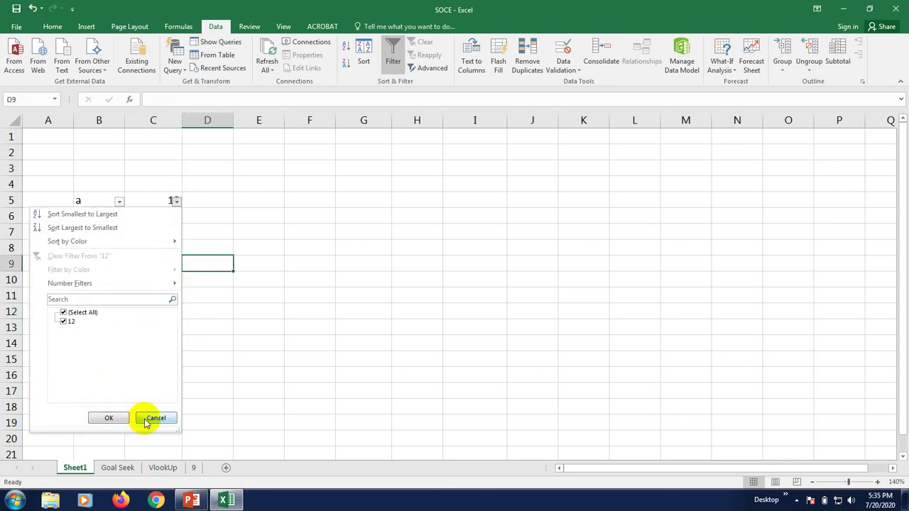
left_click(176, 201)
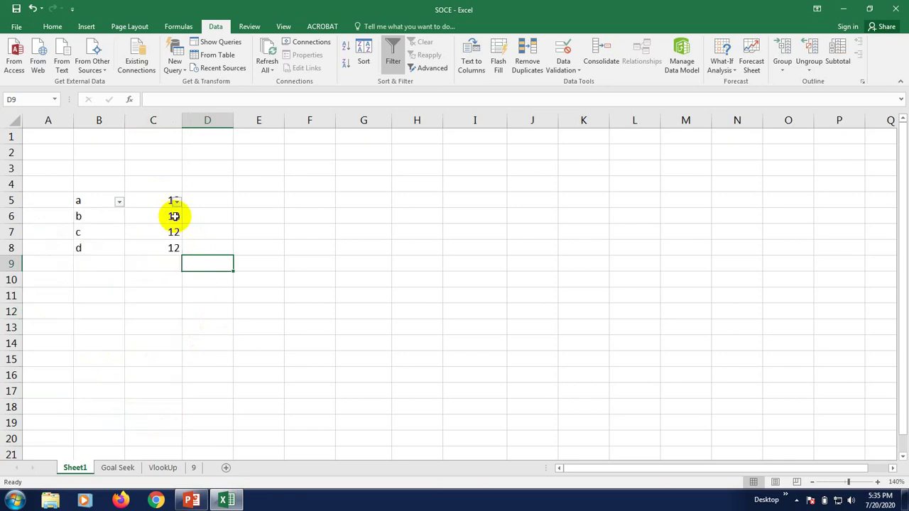
left_click(177, 200)
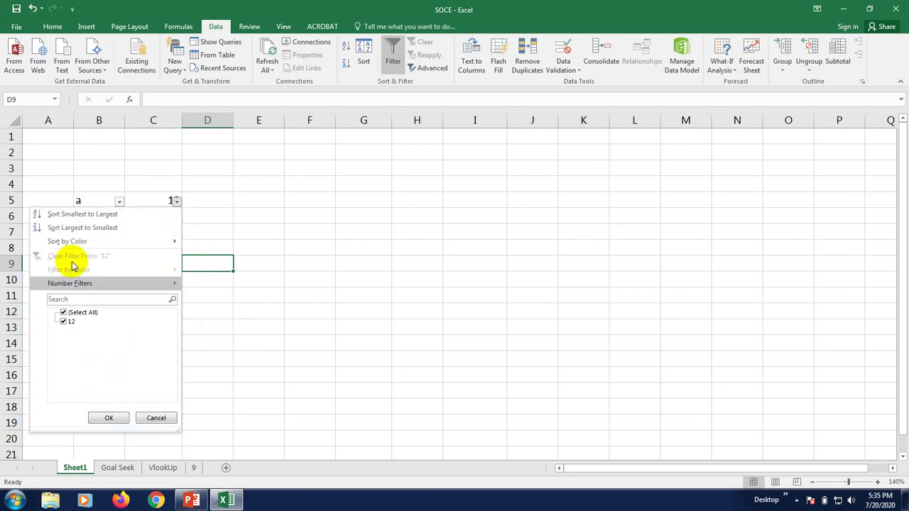
left_click(284, 319)
- Enter 13 in C8, and filter column C to show only the value 13
left_click(172, 247)
type("13")
left_click(206, 359)
left_click(176, 200)
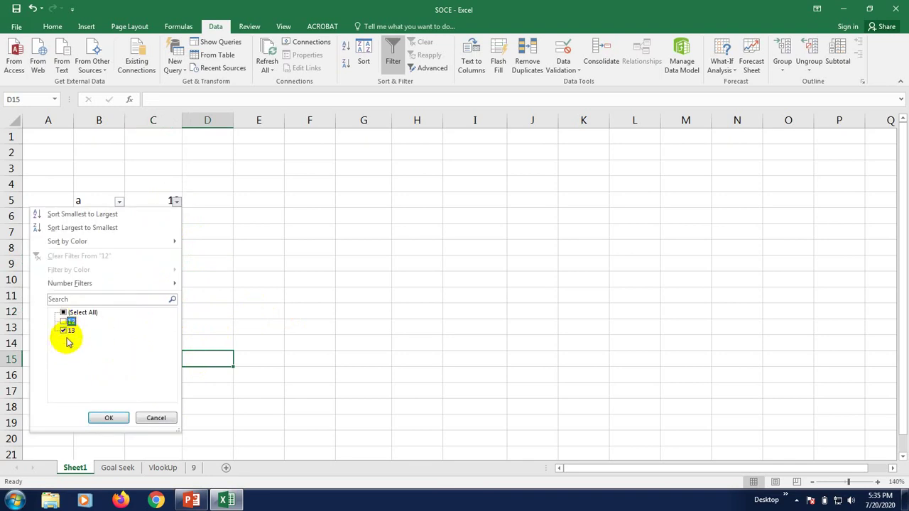
left_click(109, 417)
left_click(170, 261)
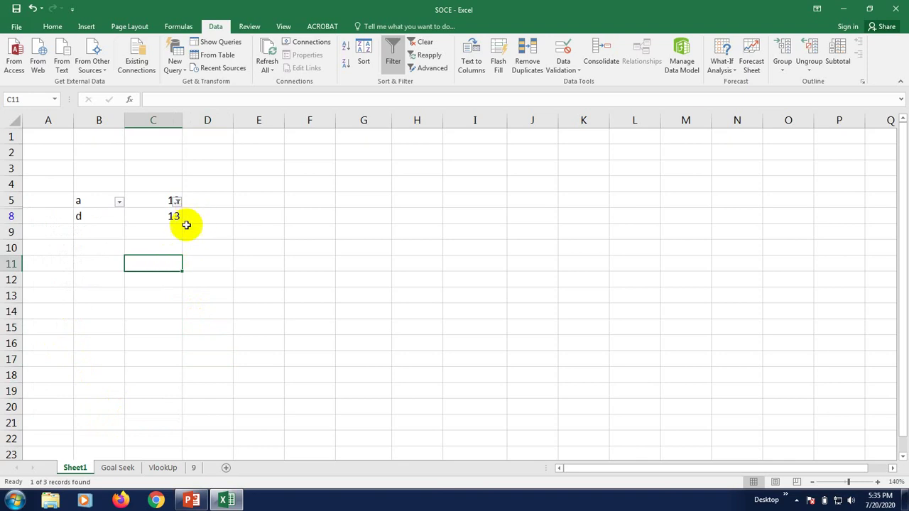
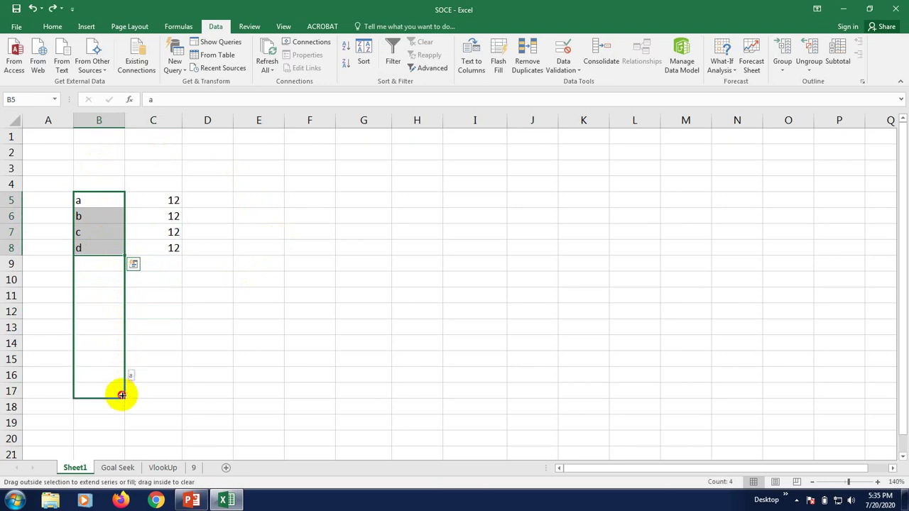
- Fill the repeating a, b pattern from B5:B6 down to B15
left_click(105, 306)
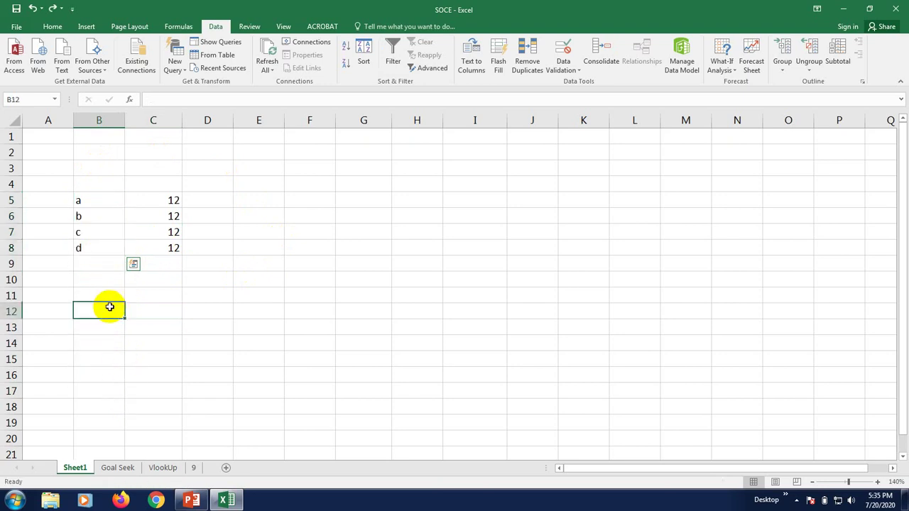
left_click_drag(93, 199, 116, 362)
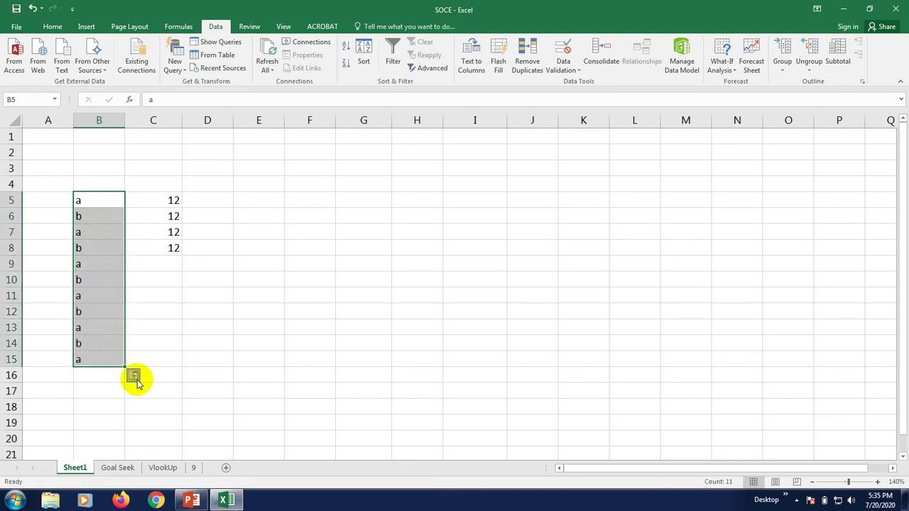
left_click(135, 377)
left_click(145, 344)
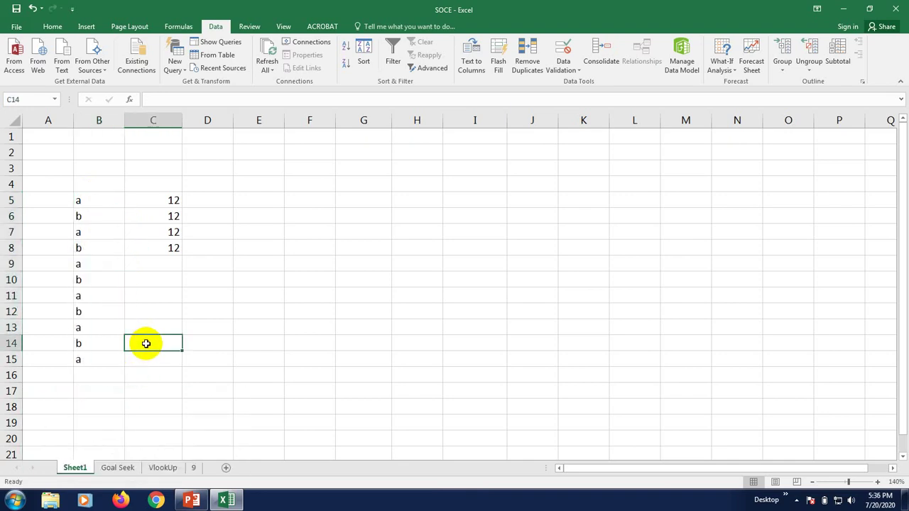
left_click(191, 375)
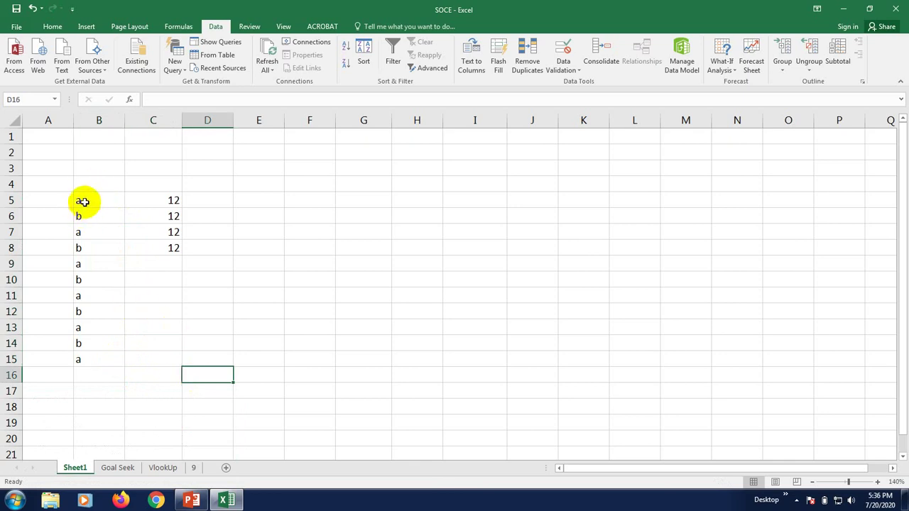
- Fill the letter a from B5 down through B7
left_click(83, 202)
left_click_drag(125, 207, 124, 234)
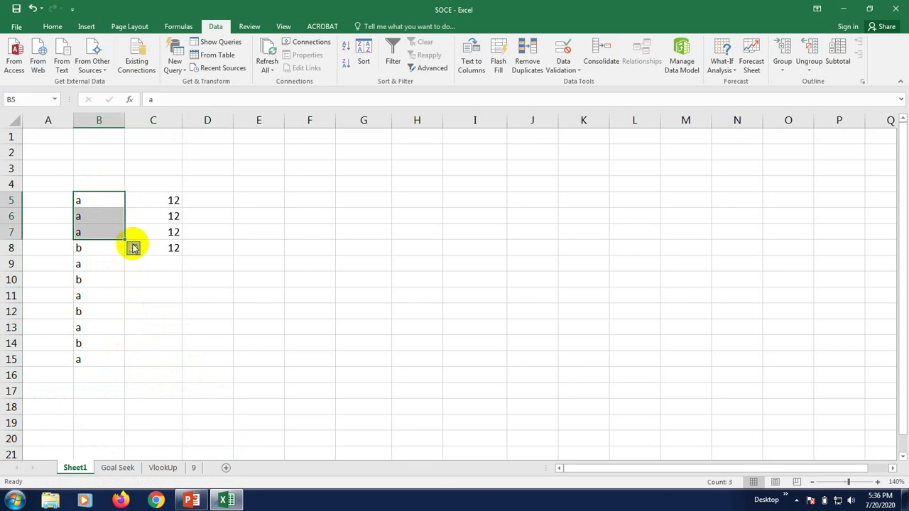
- Replace the values in B6:B15 with the letters b through k in alphabetical order, one letter per cell
left_click(134, 247)
left_click(411, 313)
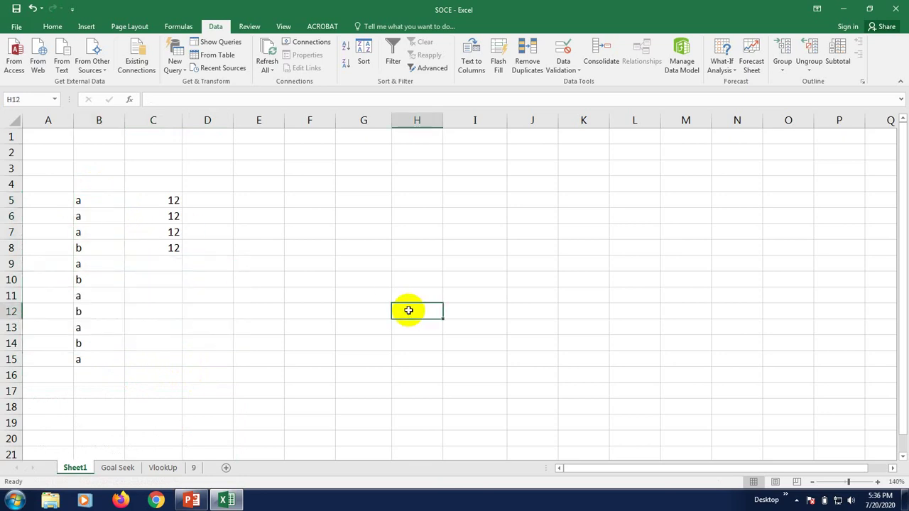
left_click(90, 224)
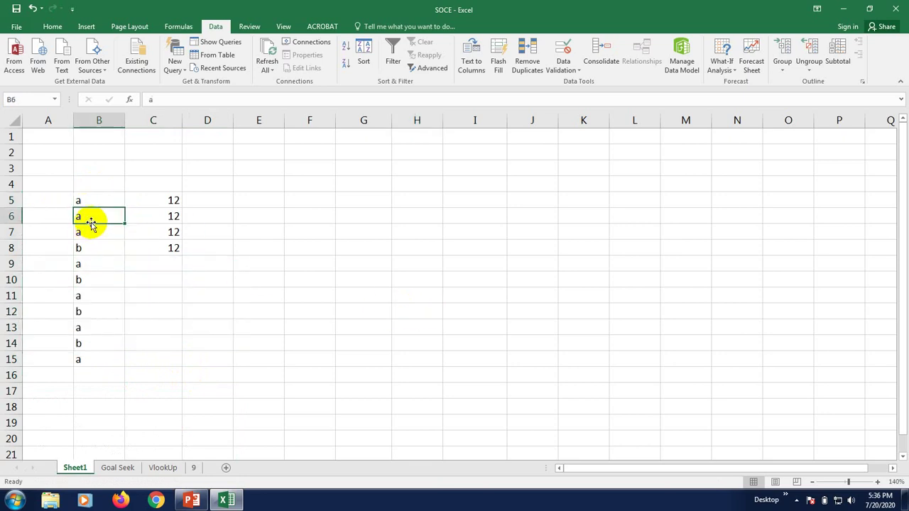
type("b")
key("Return")
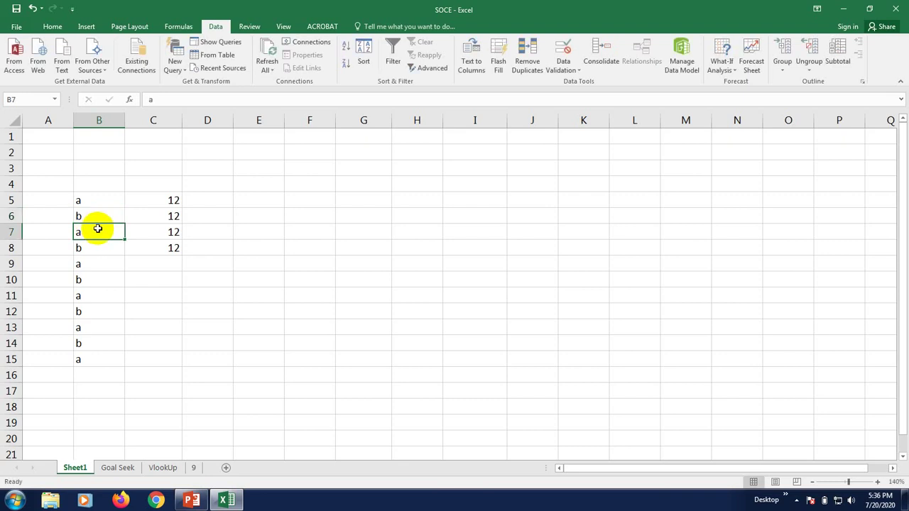
type("c")
left_click(95, 247)
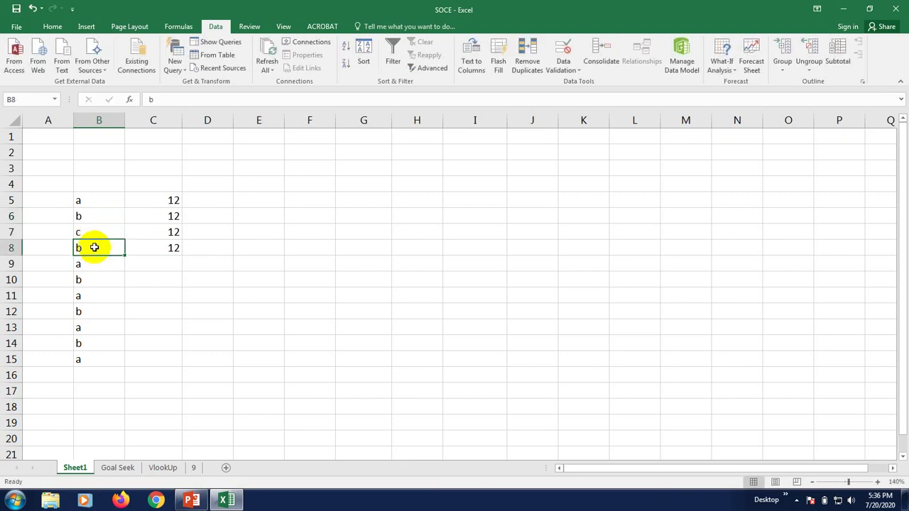
type("d")
left_click(97, 264)
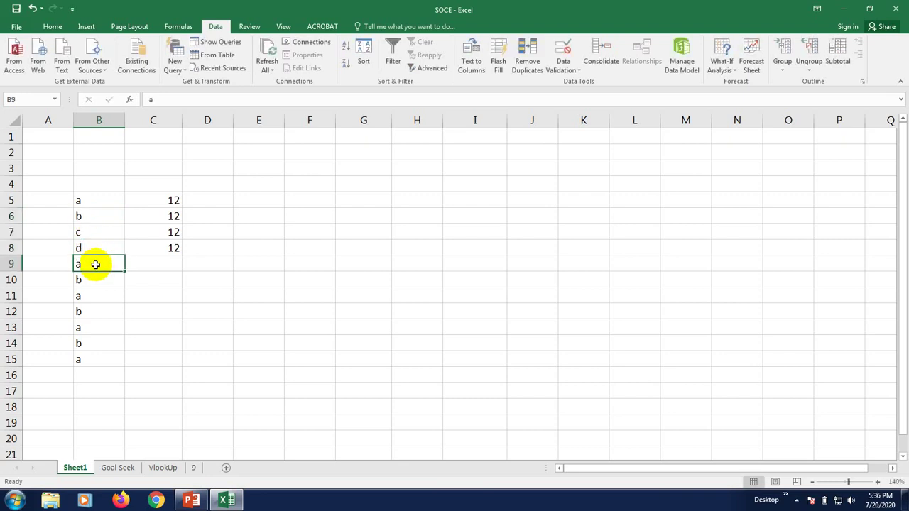
type("e")
left_click(95, 277)
type("f")
left_click(99, 296)
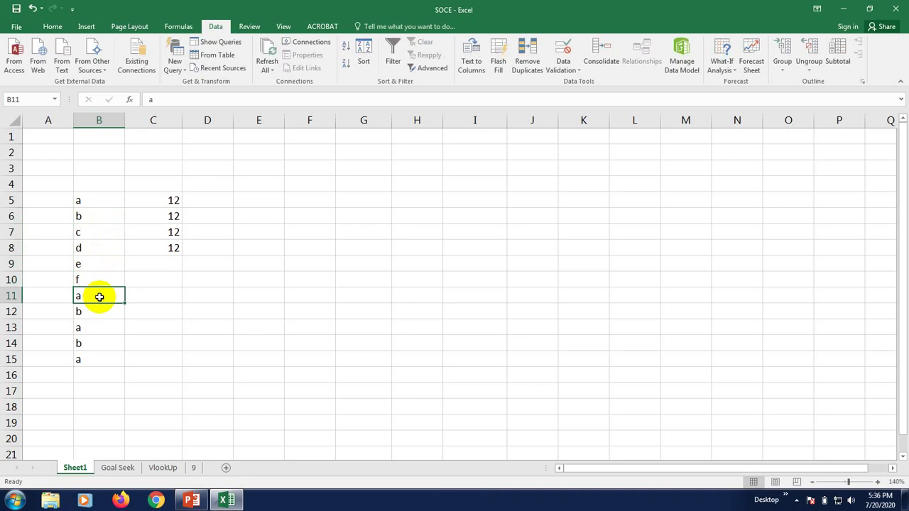
left_click(93, 313)
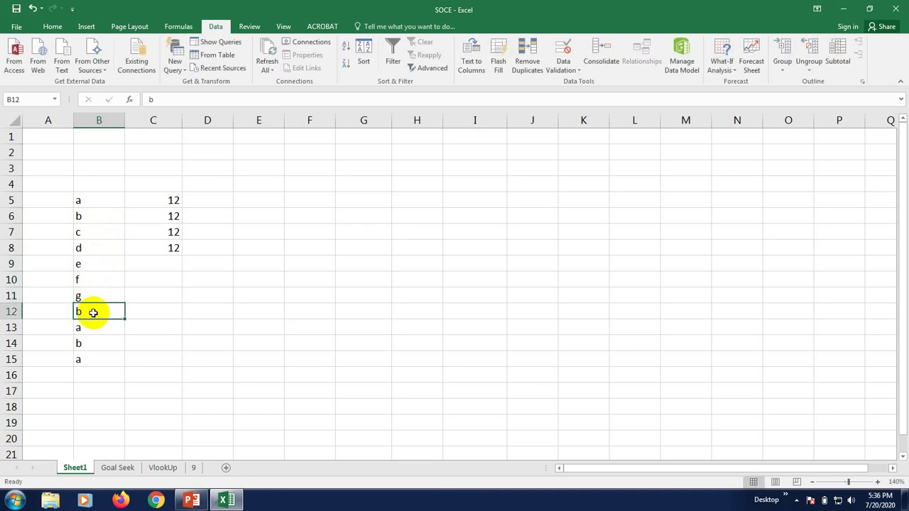
type("h")
left_click(93, 324)
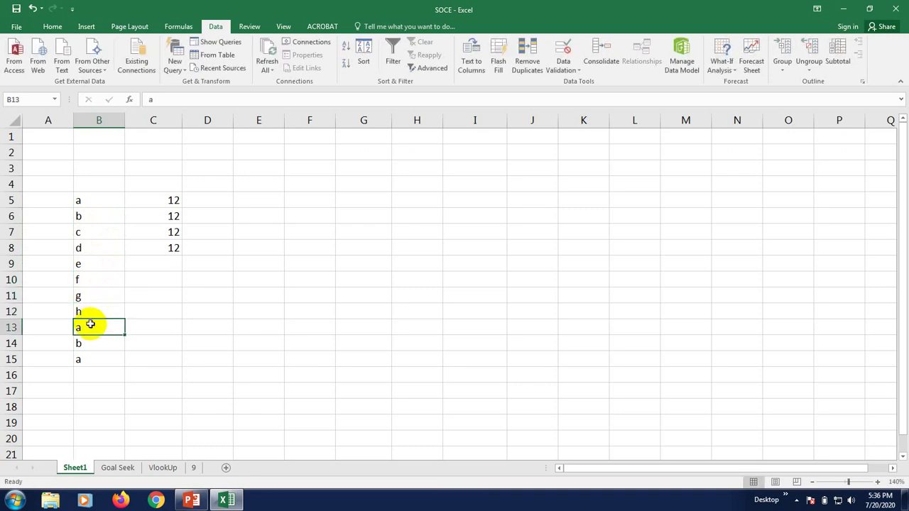
type("i")
left_click(91, 340)
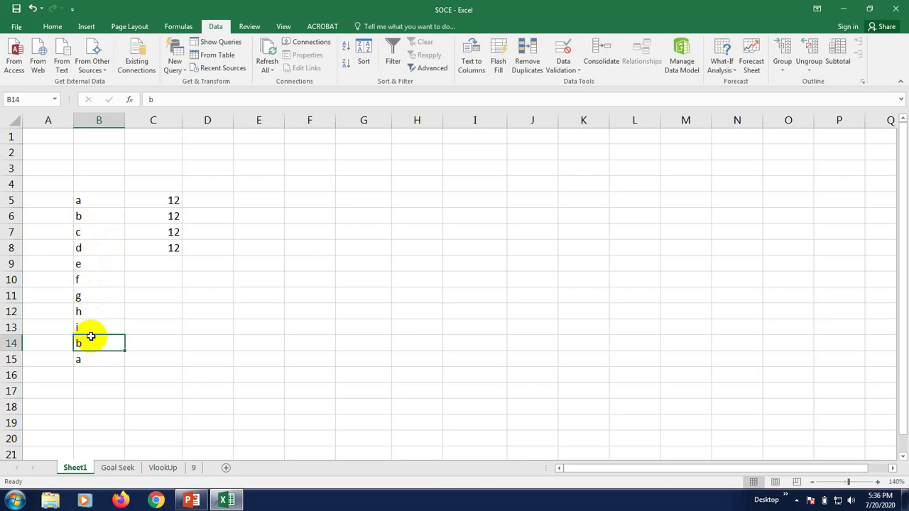
type("j")
left_click(92, 357)
type("k")
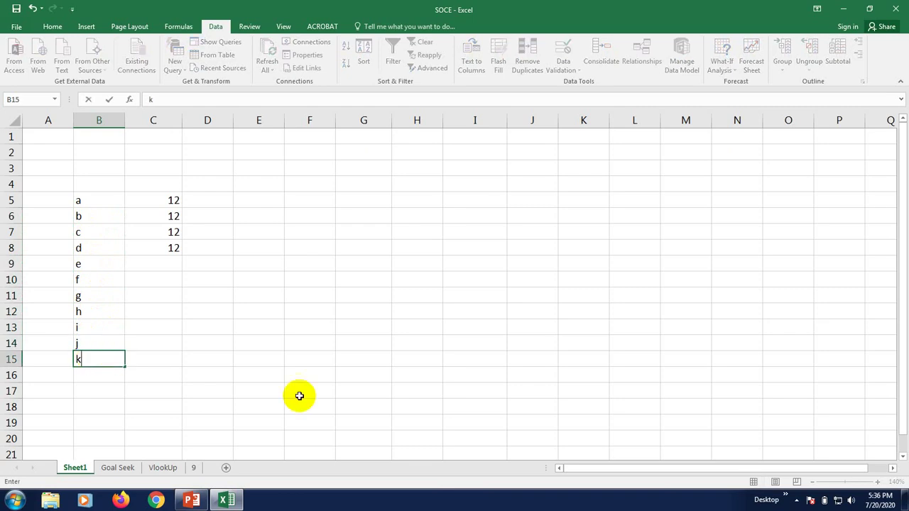
left_click(362, 406)
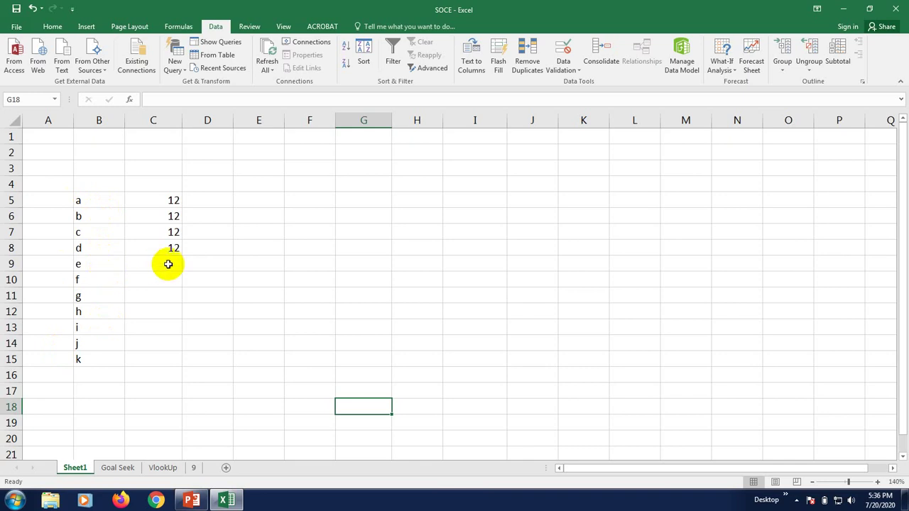
left_click(266, 248)
left_click(254, 281)
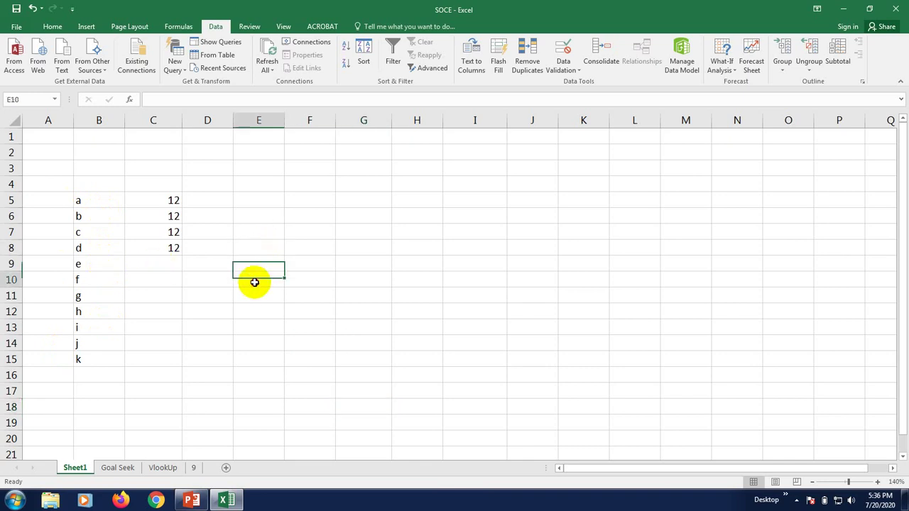
left_click(260, 247)
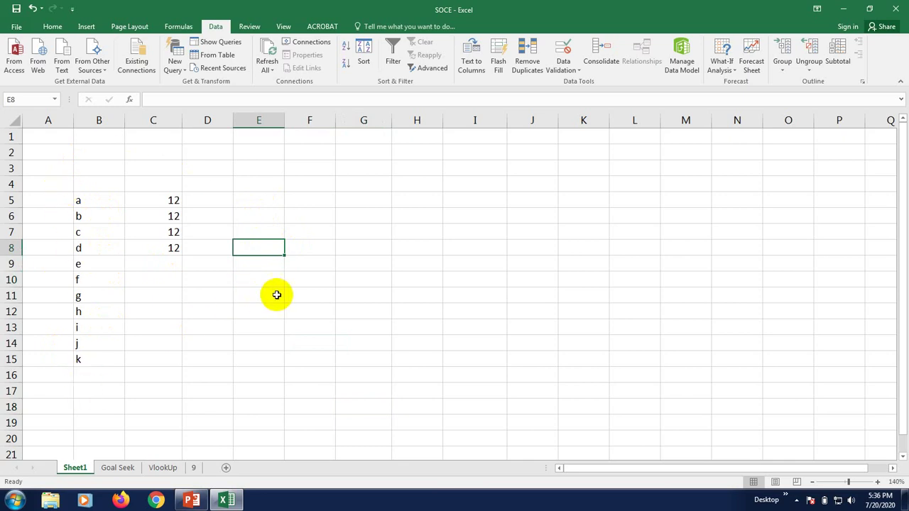
left_click(255, 294)
left_click(250, 252)
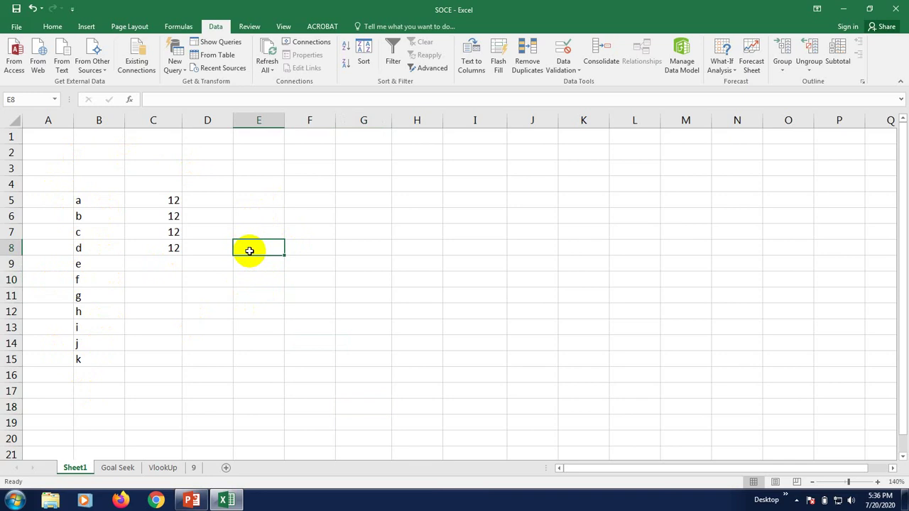
left_click(258, 296)
left_click(260, 313)
left_click(262, 252)
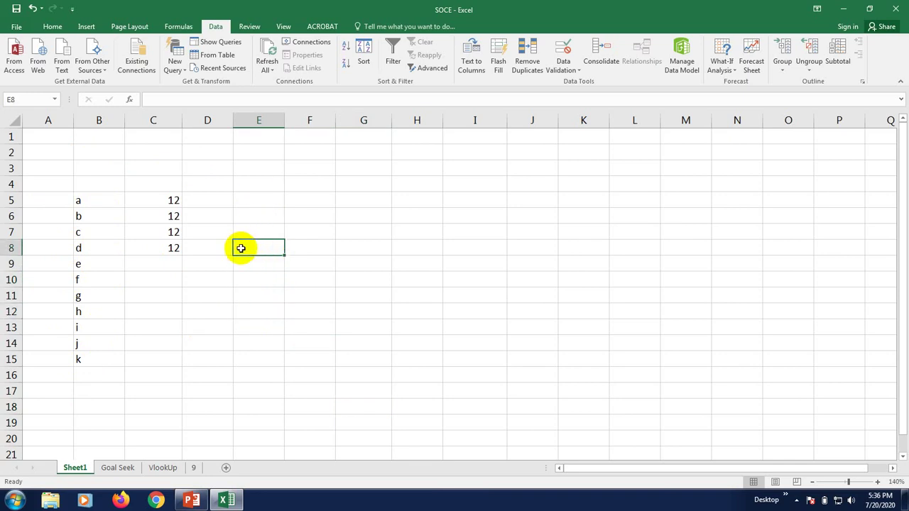
left_click(249, 279)
left_click(253, 248)
left_click(257, 280)
- Start a data validation rule for cell E8 and set it to allow a List
left_click(261, 248)
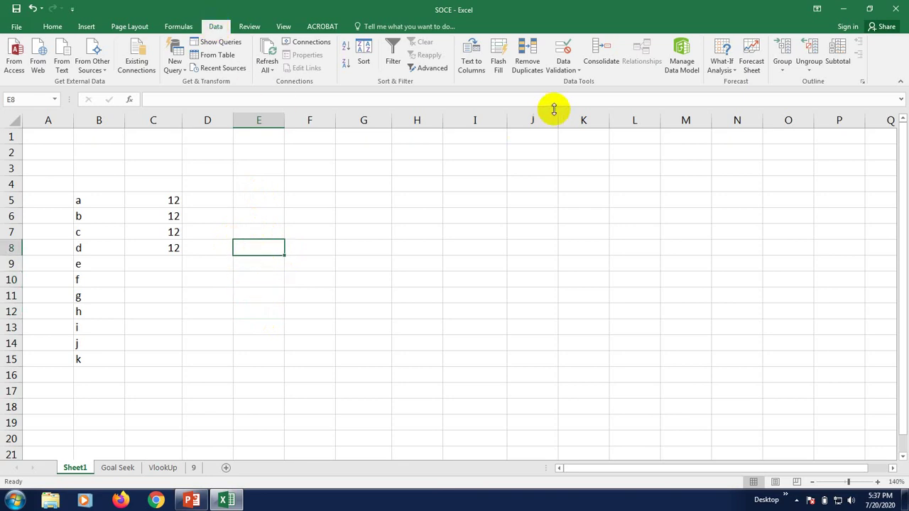
left_click(569, 71)
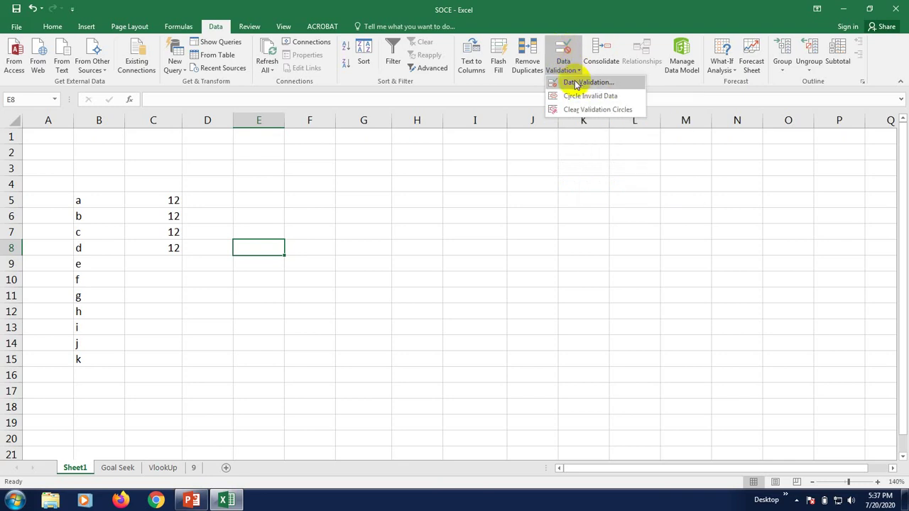
left_click(576, 83)
left_click_drag(441, 150, 567, 147)
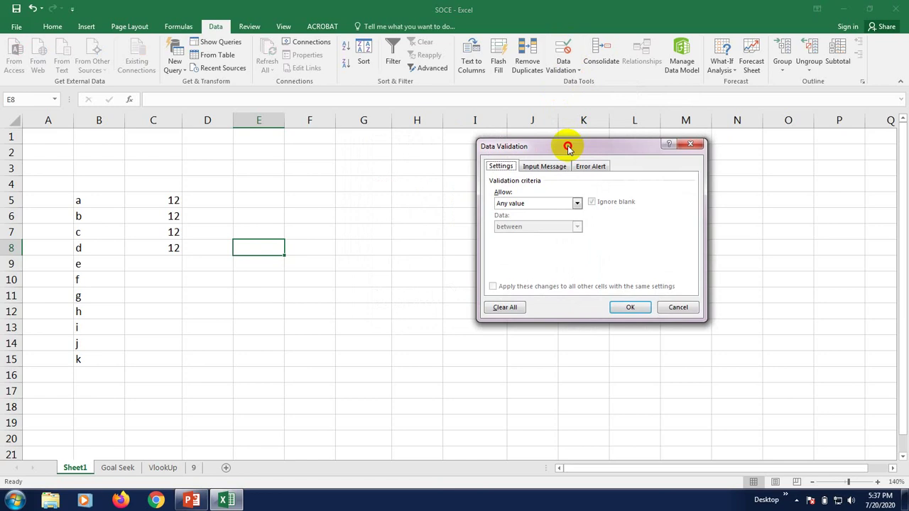
left_click(552, 205)
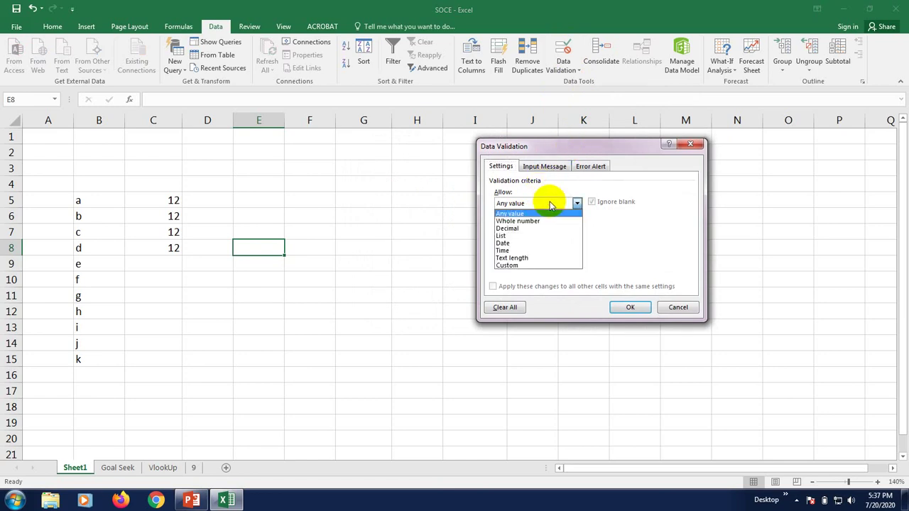
left_click(630, 239)
left_click(539, 205)
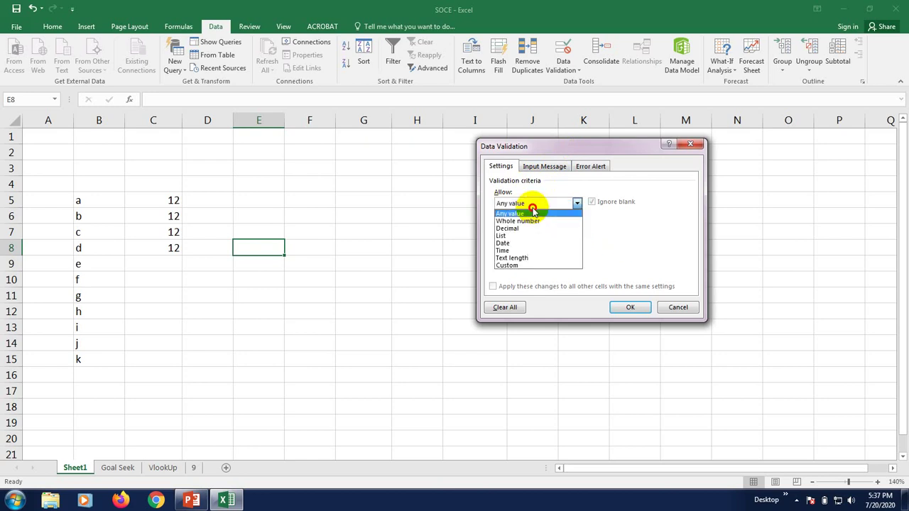
left_click(503, 236)
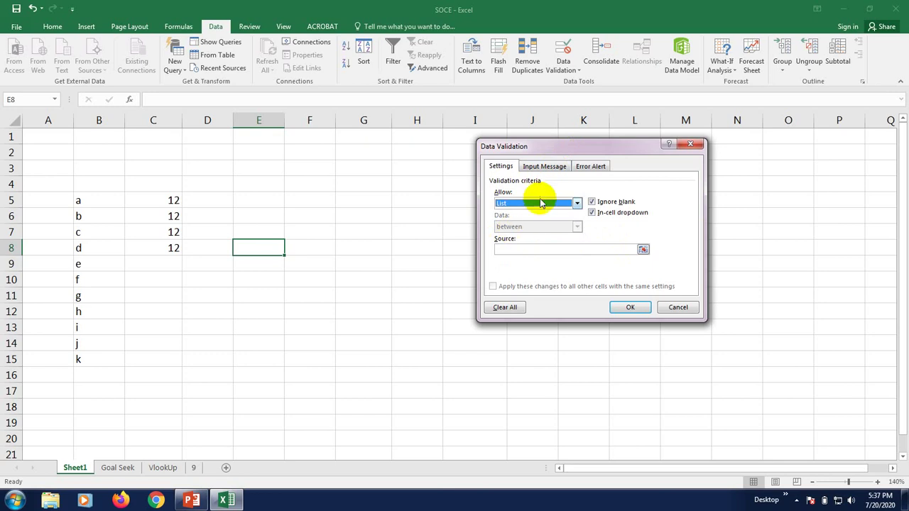
- Use the letters in B5:B15 as the validation list's source, and apply the rule
left_click(524, 250)
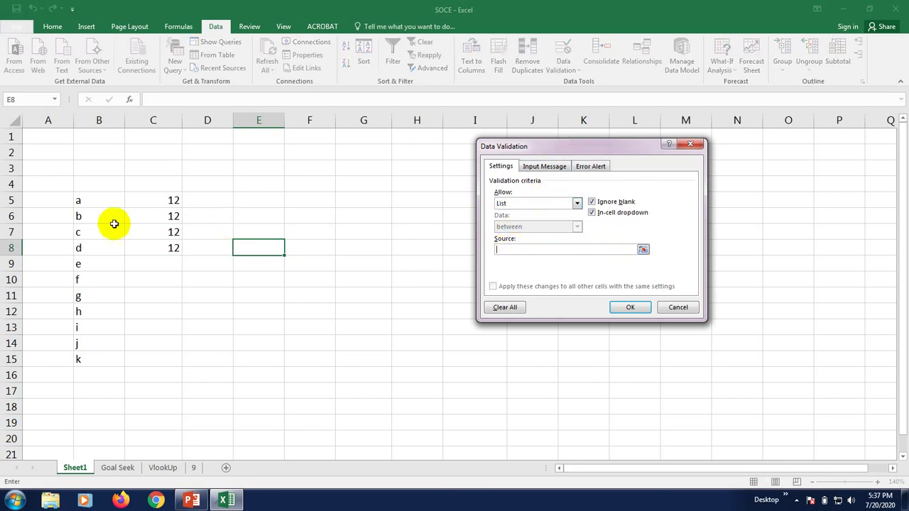
left_click_drag(80, 200, 88, 359)
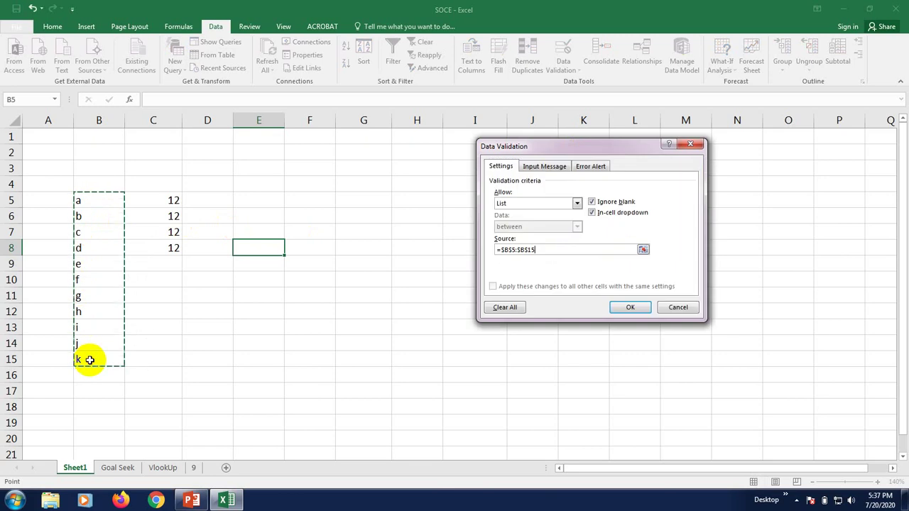
left_click(561, 252)
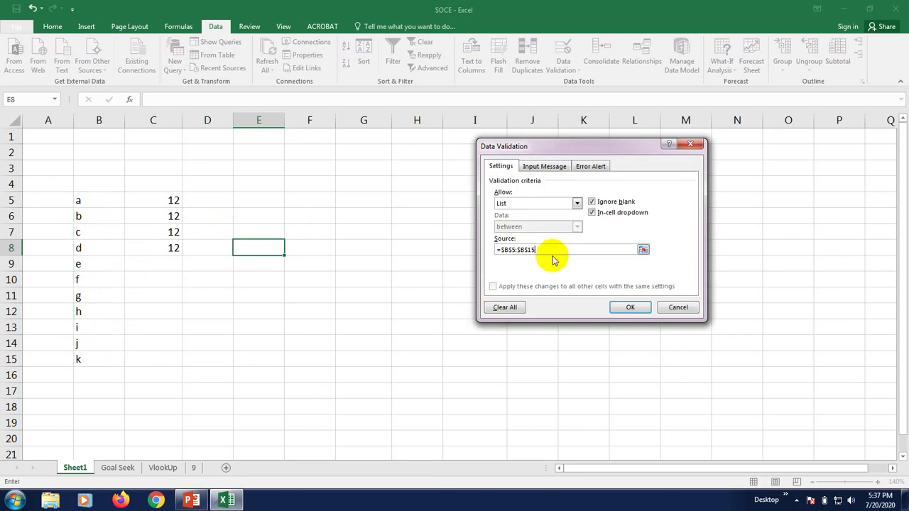
left_click(628, 308)
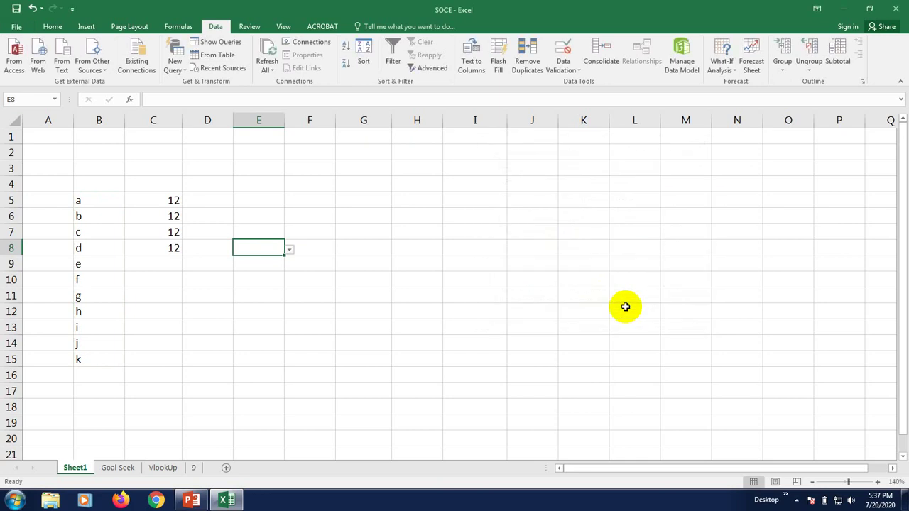
- Apply Thick Outside Borders to cell E8
left_click(296, 291)
left_click(256, 247)
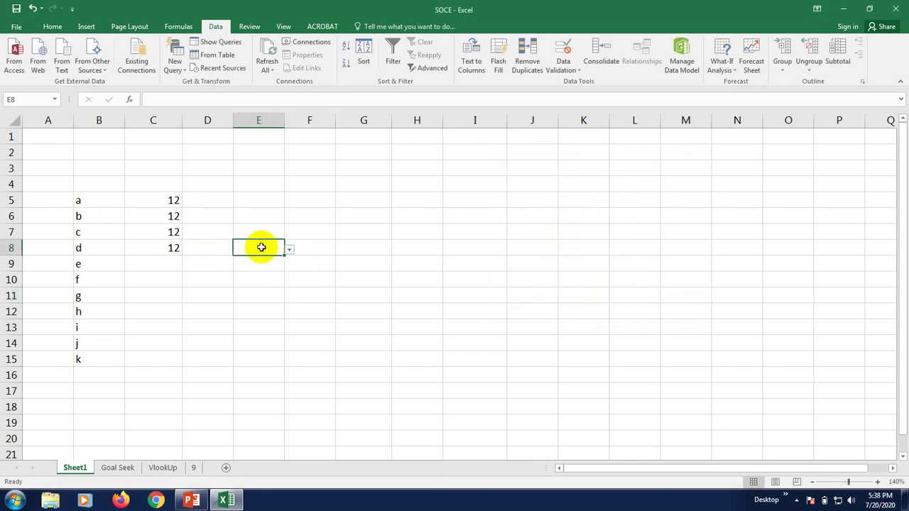
left_click(54, 28)
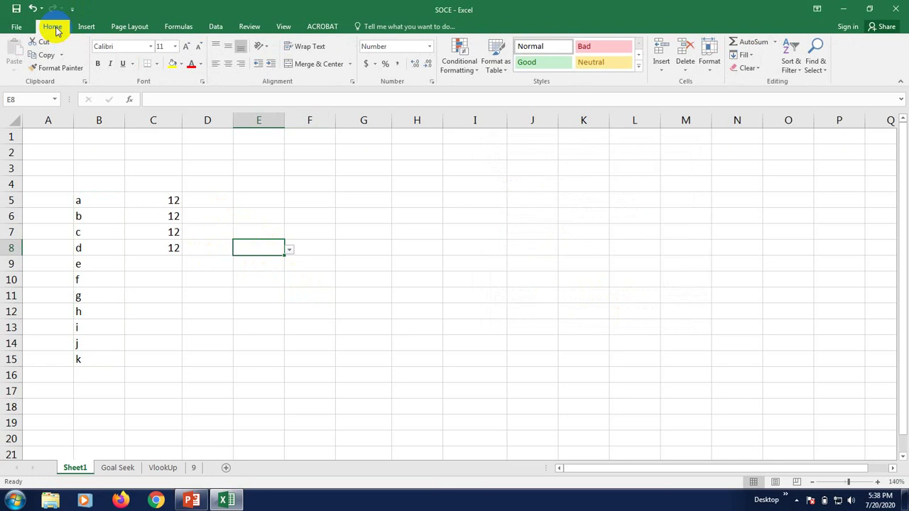
left_click(157, 63)
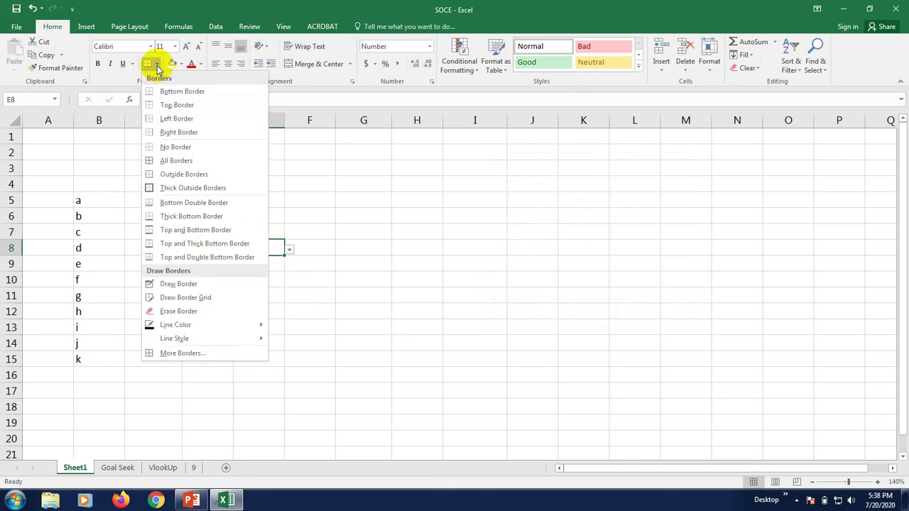
left_click(171, 186)
left_click(391, 217)
- Choose a from the dropdown list in cell E8
left_click(266, 253)
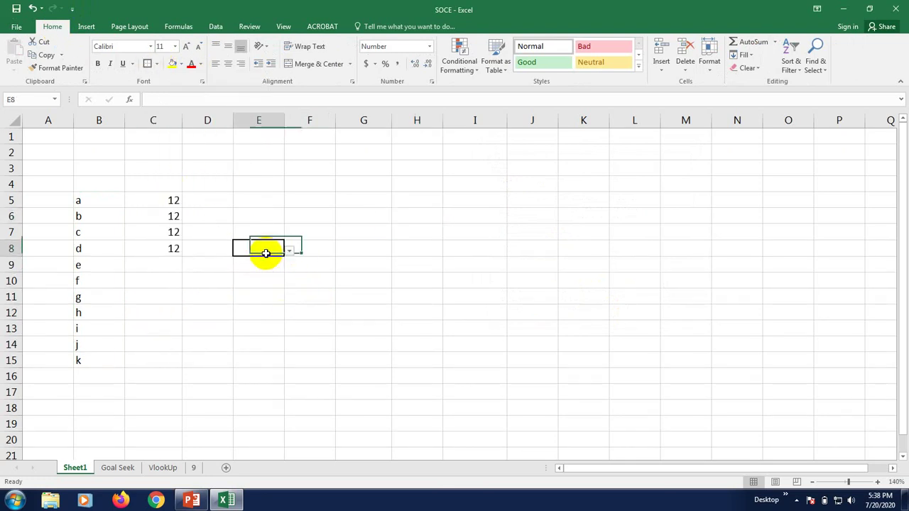
left_click_drag(265, 253, 252, 249)
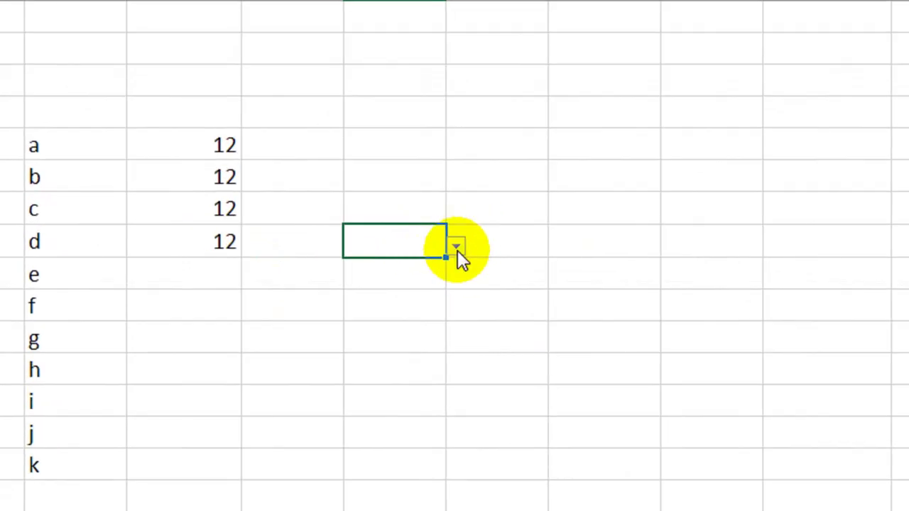
left_click(290, 251)
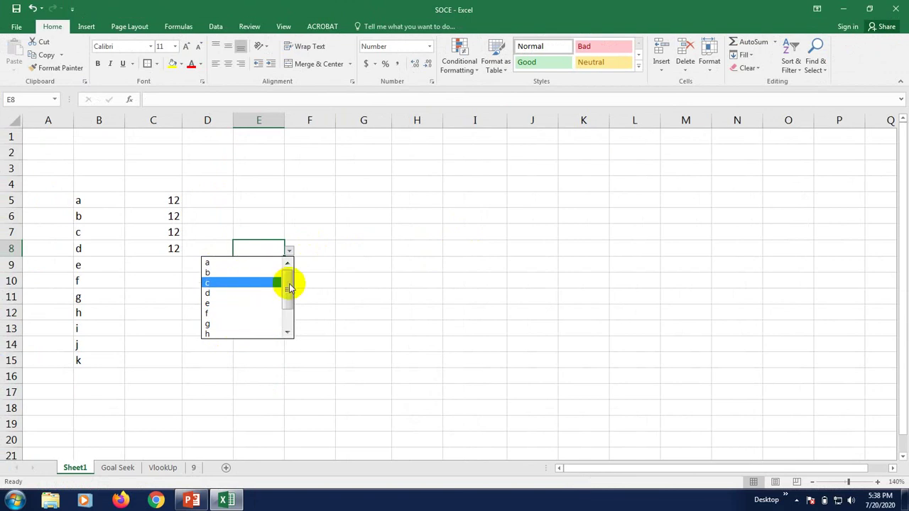
mouse_move(290, 279)
left_mouse_down()
mouse_move(288, 315)
mouse_move(291, 258)
mouse_move(288, 308)
mouse_move(286, 269)
left_mouse_up()
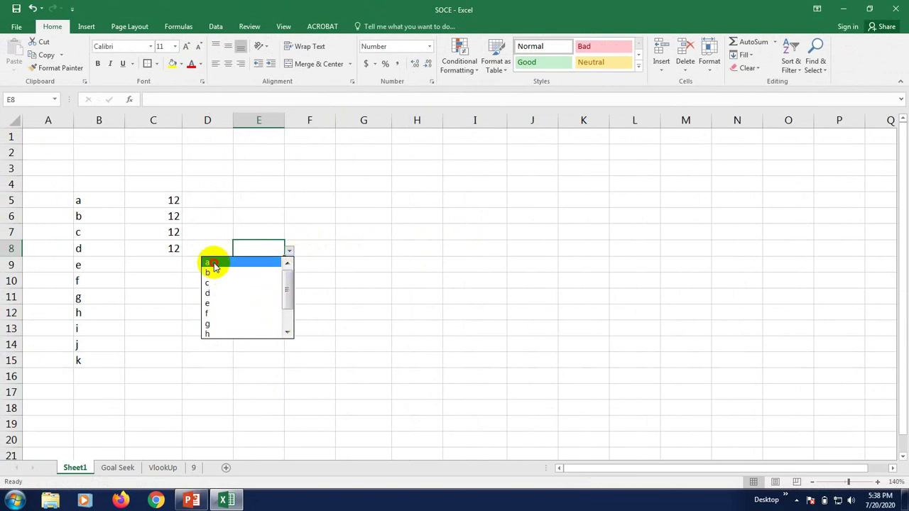
left_click(214, 266)
left_click(265, 284)
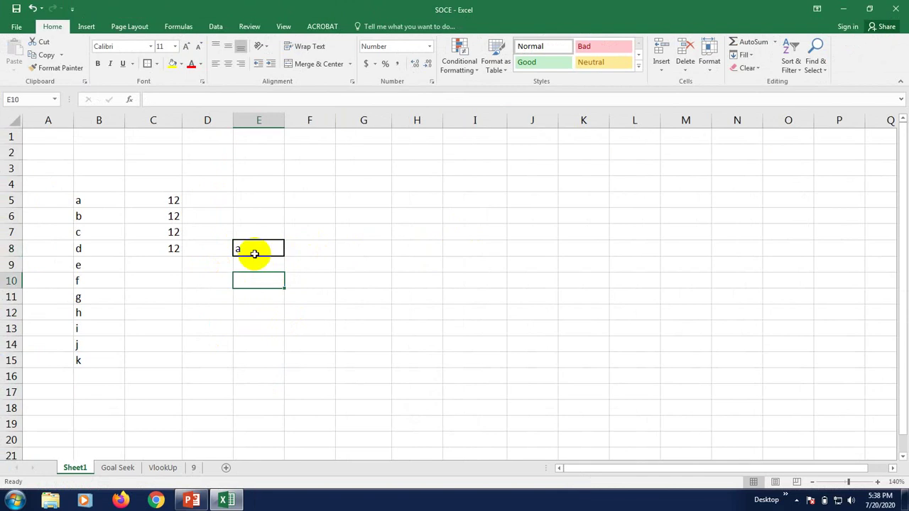
- Choose f and then i from the dropdown list in cell E8
left_click(257, 245)
left_click(288, 250)
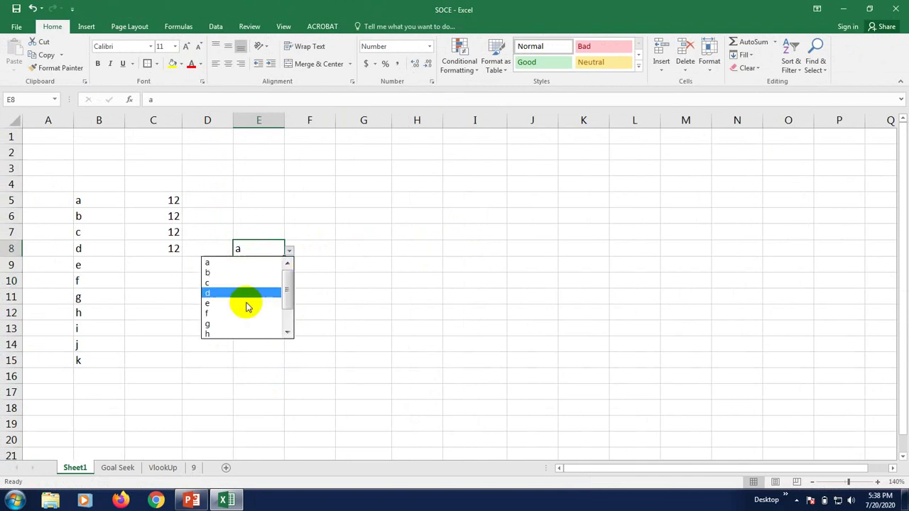
left_click(238, 315)
left_click(289, 250)
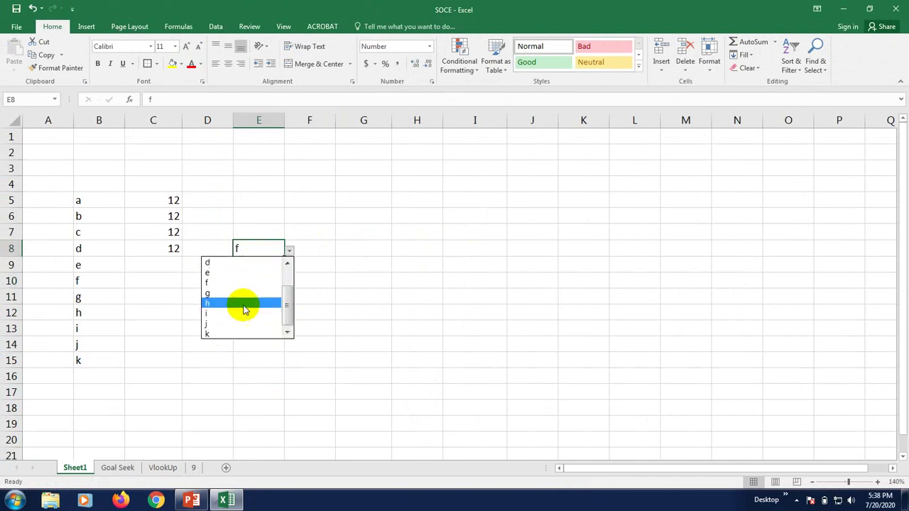
left_click(240, 315)
left_click(259, 294)
left_click(261, 320)
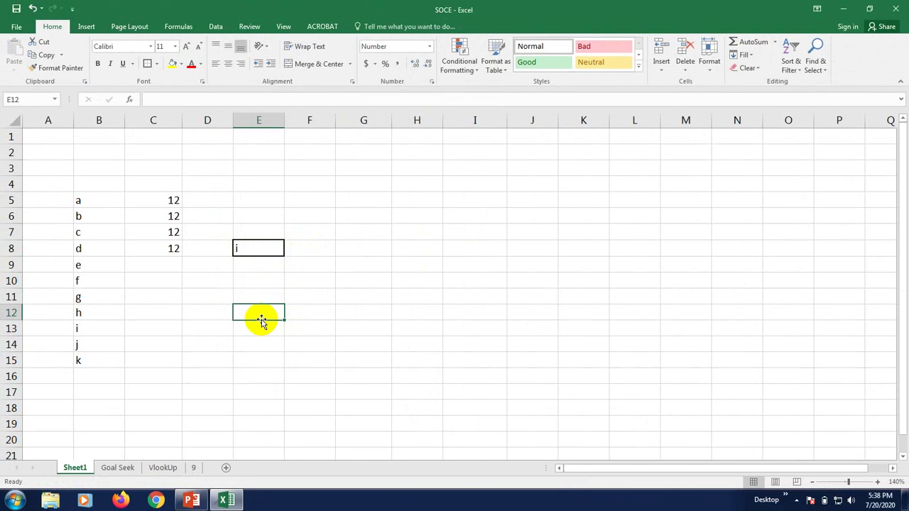
left_click(264, 248)
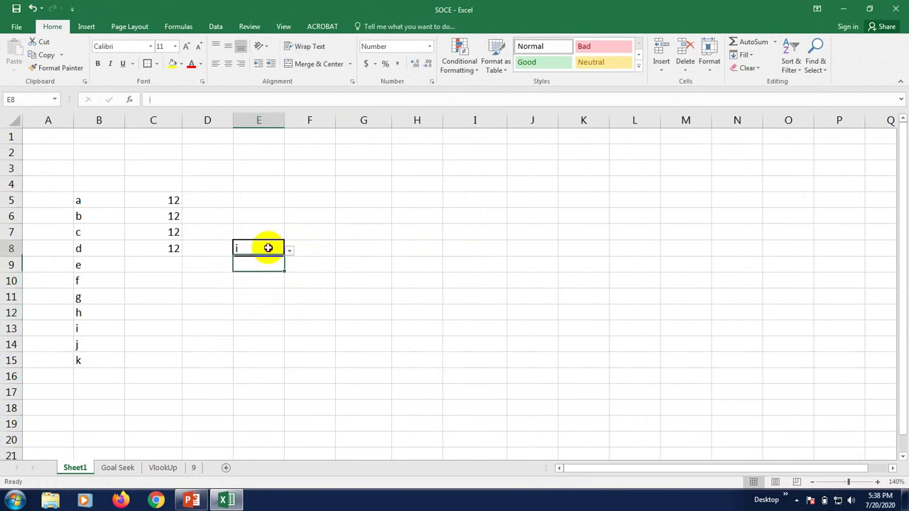
left_click(290, 251)
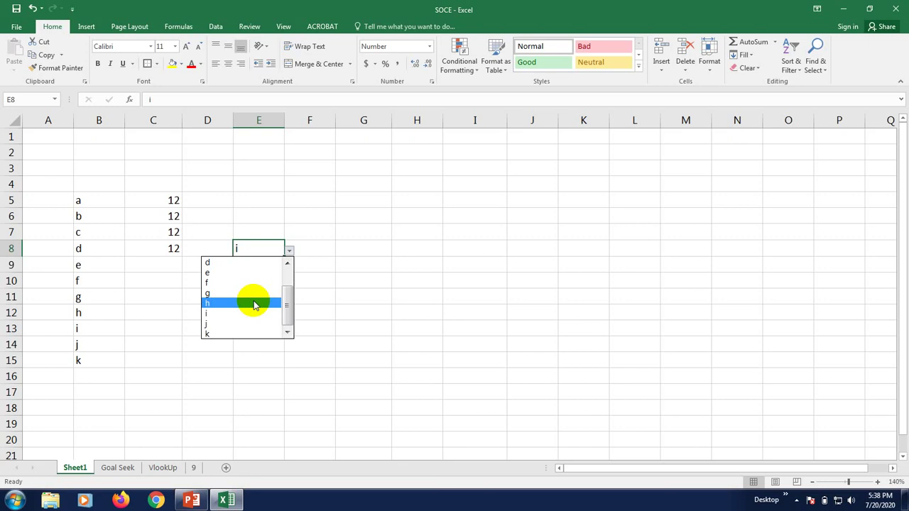
key("Escape")
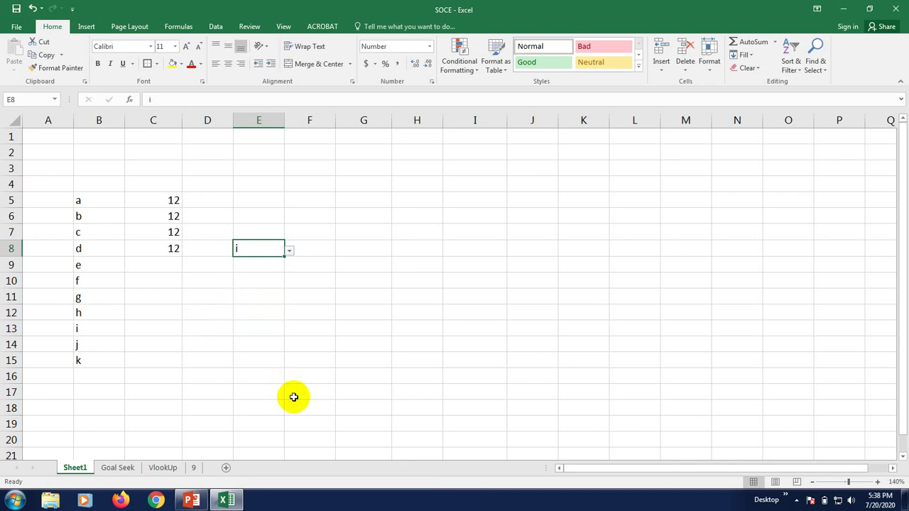
left_click(288, 357)
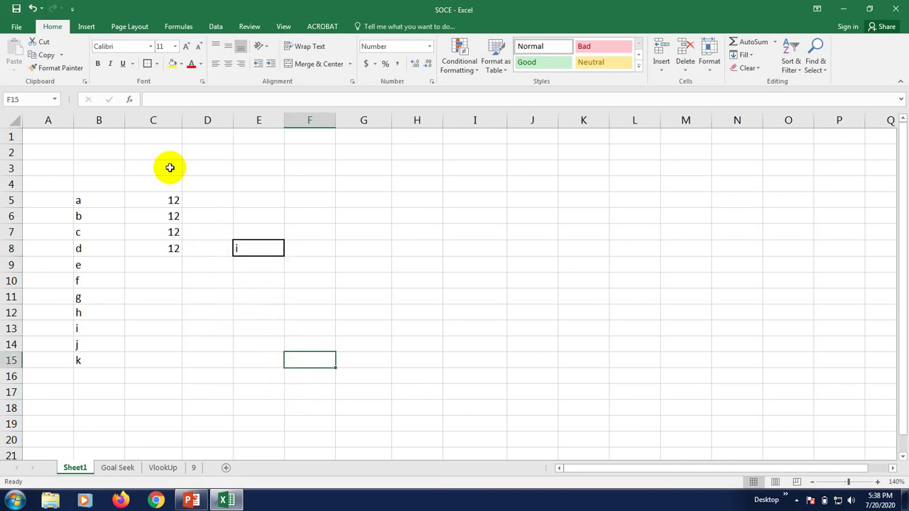
- Enter the text adfsadf sadf in cell G5
left_click(349, 201)
type("adfsadf sadf")
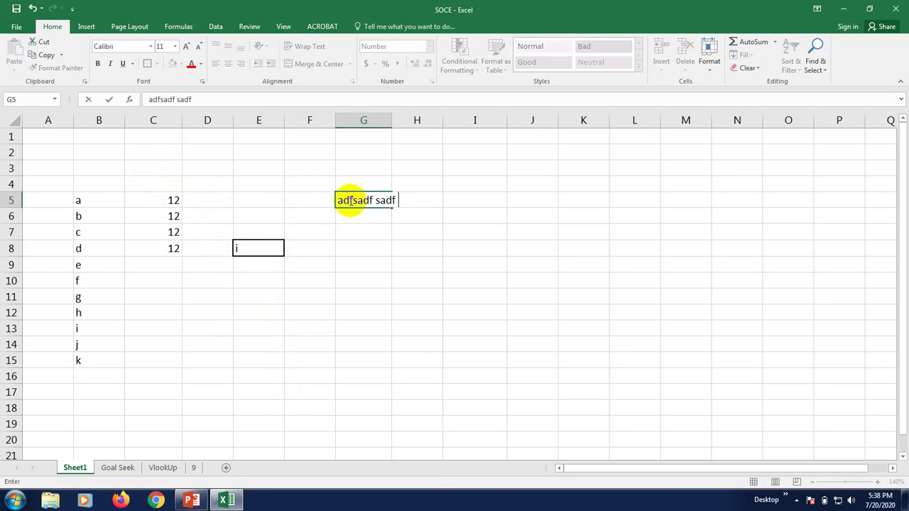
left_click(376, 269)
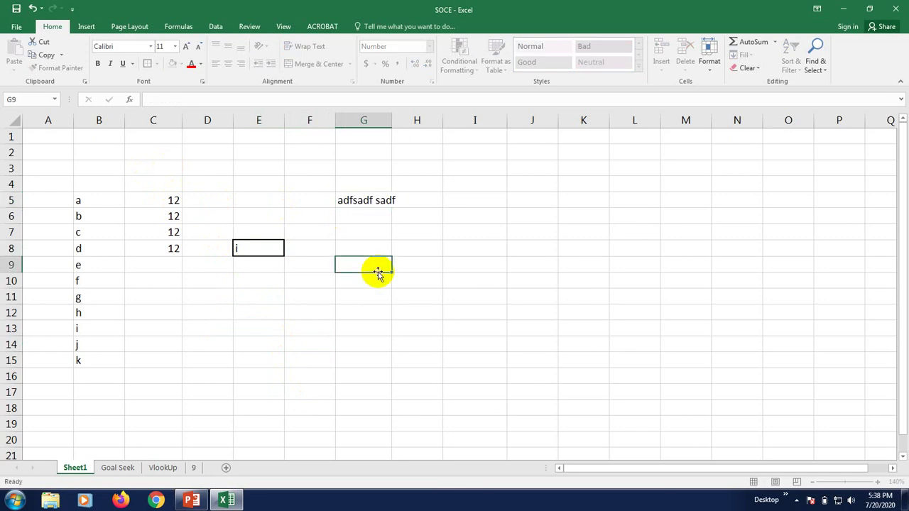
left_click(361, 230)
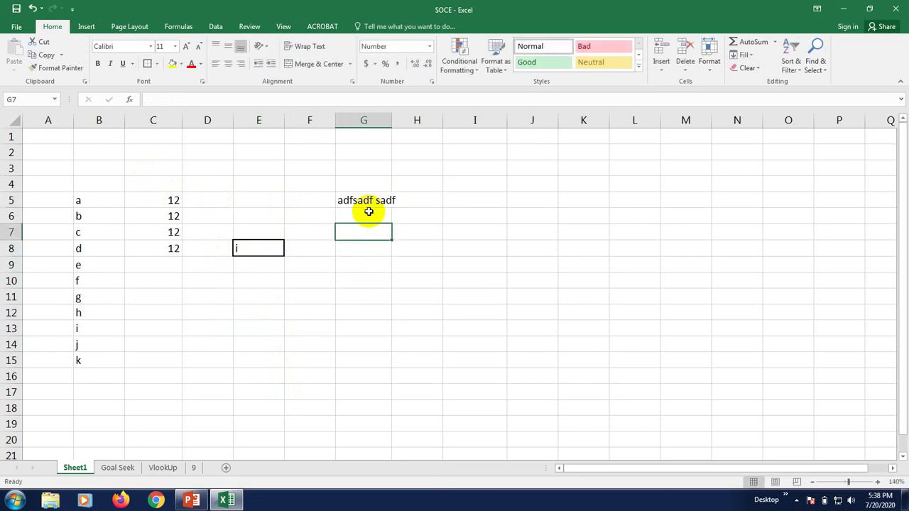
- Increase the height of row 8 to almost three times that of its neighbouring rows
left_click(170, 199)
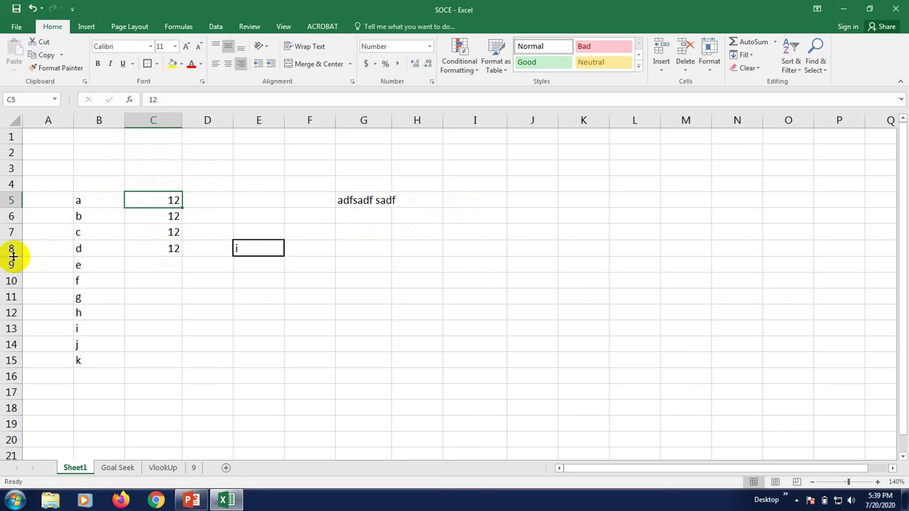
left_click_drag(13, 256, 17, 284)
left_click(142, 335)
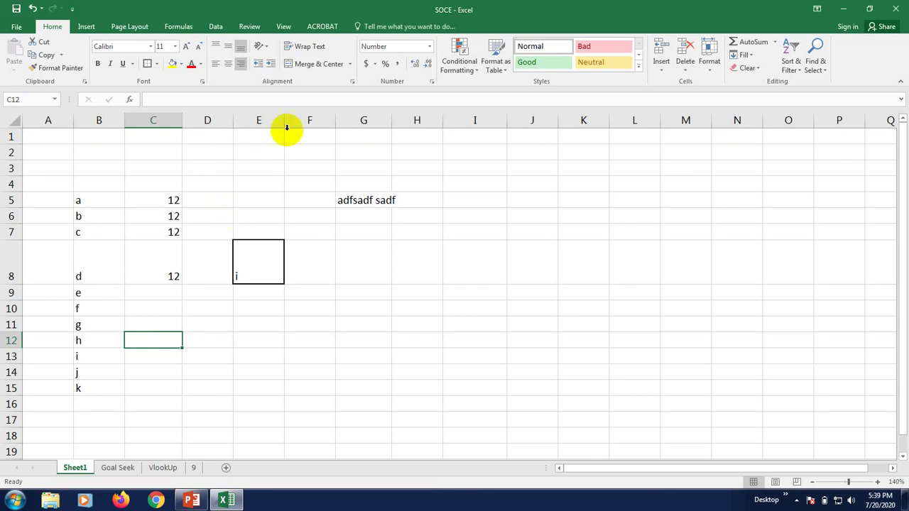
- AutoFit the widths of columns C, E and G to their contents
double_click(182, 121)
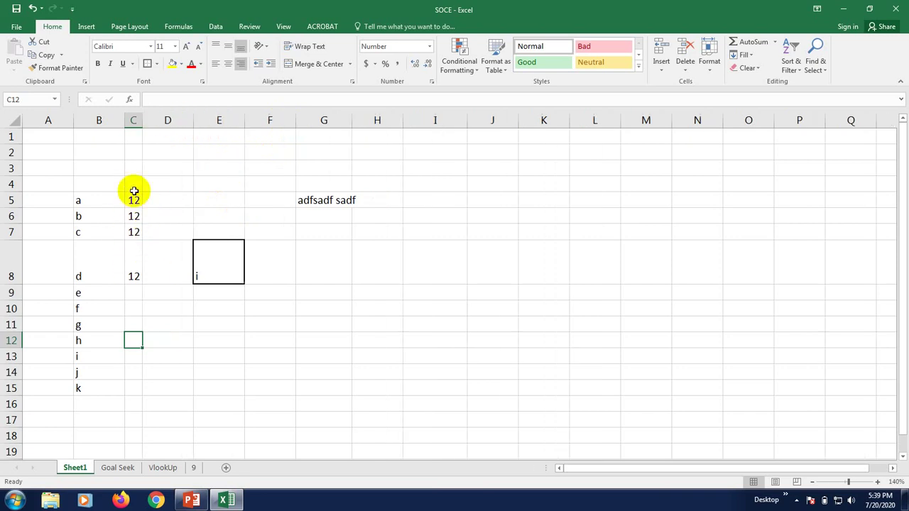
double_click(244, 120)
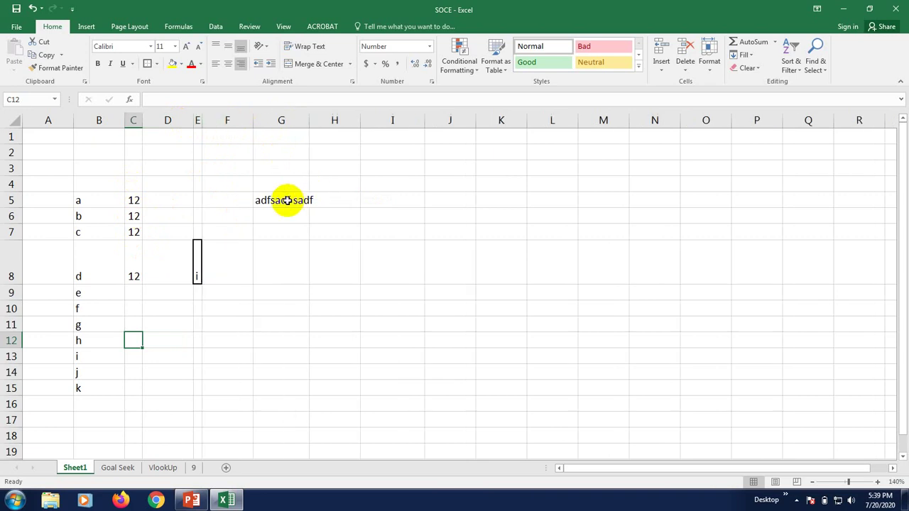
double_click(310, 121)
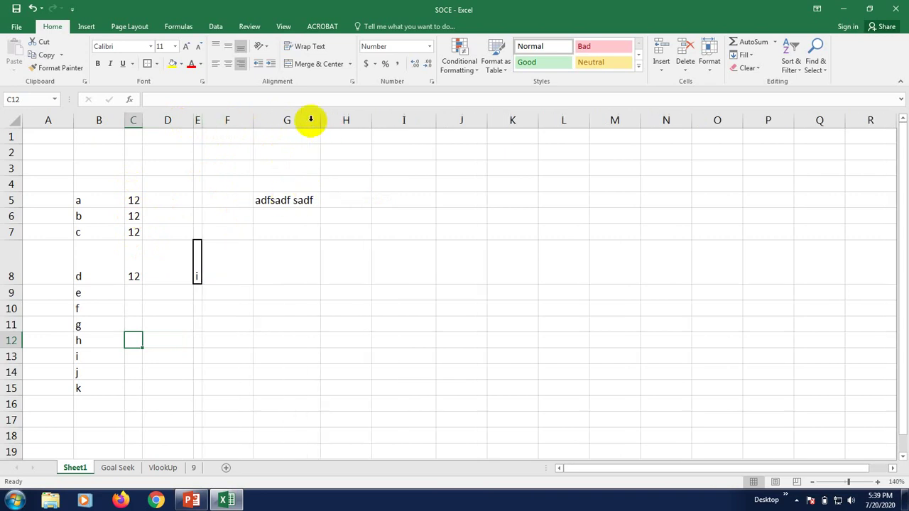
left_click(292, 235)
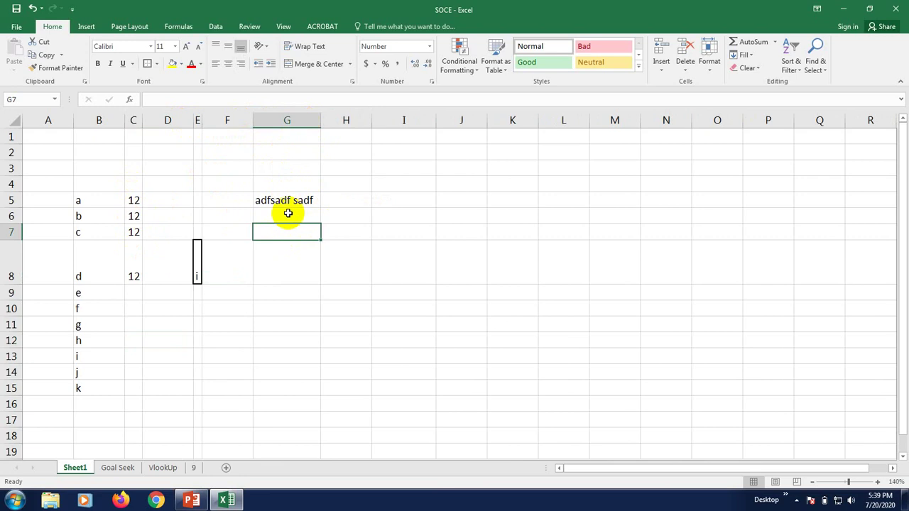
- Widen column G far beyond its text, and AutoFit it to its contents again
left_click_drag(319, 127, 476, 132)
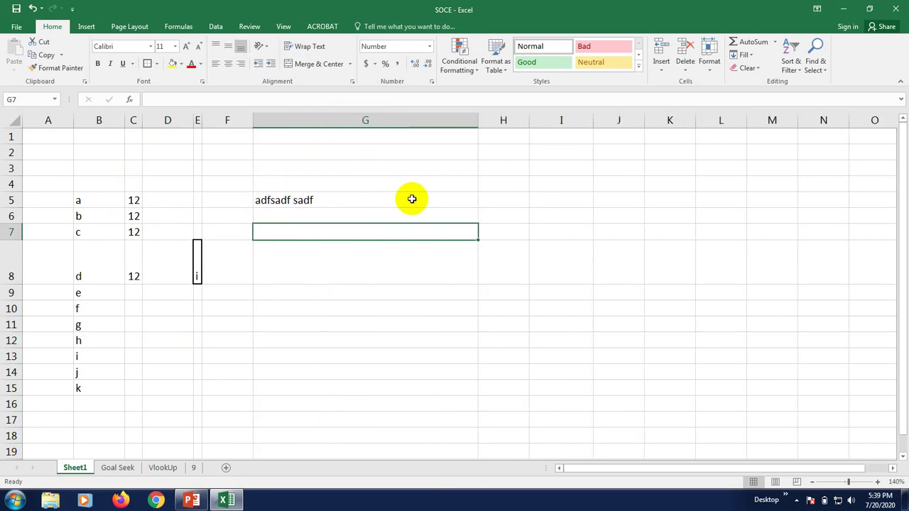
double_click(478, 122)
left_click(347, 293)
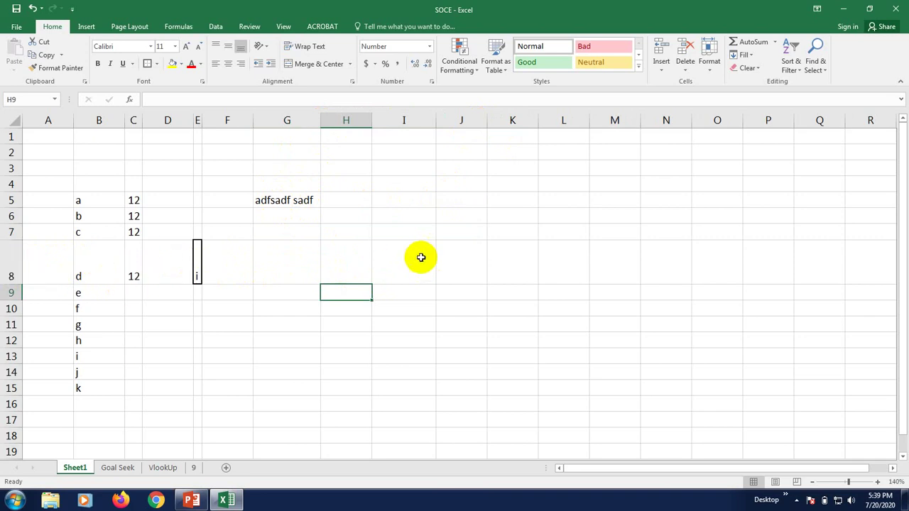
- AutoFit the height of row 8 to its contents
double_click(13, 284)
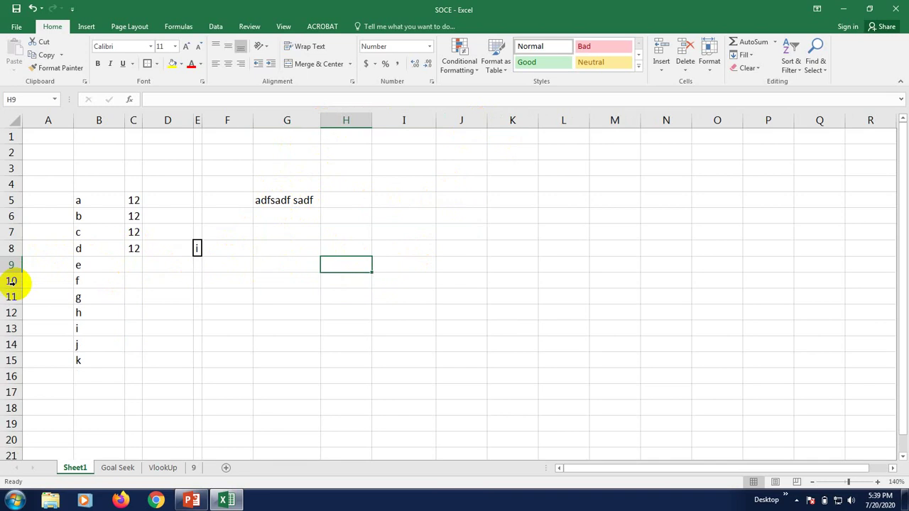
left_click(338, 323)
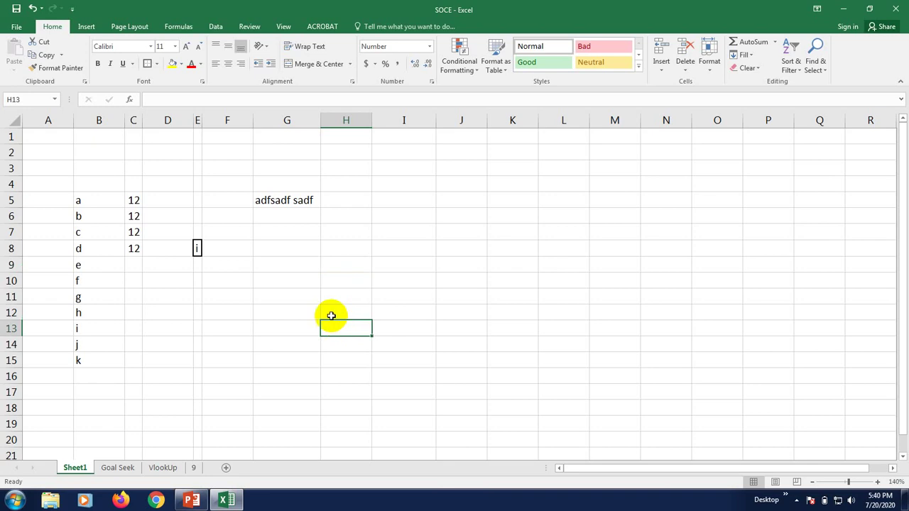
left_click(284, 283)
- Apply AutoFit Column Width to the range B5:C8
left_click(81, 203)
left_click_drag(81, 203, 132, 247)
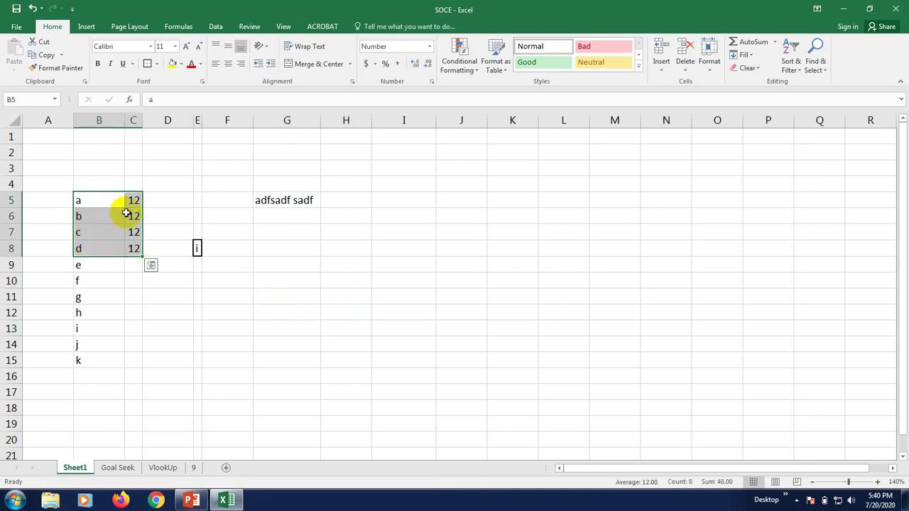
key("alt+h")
key("o")
key("i")
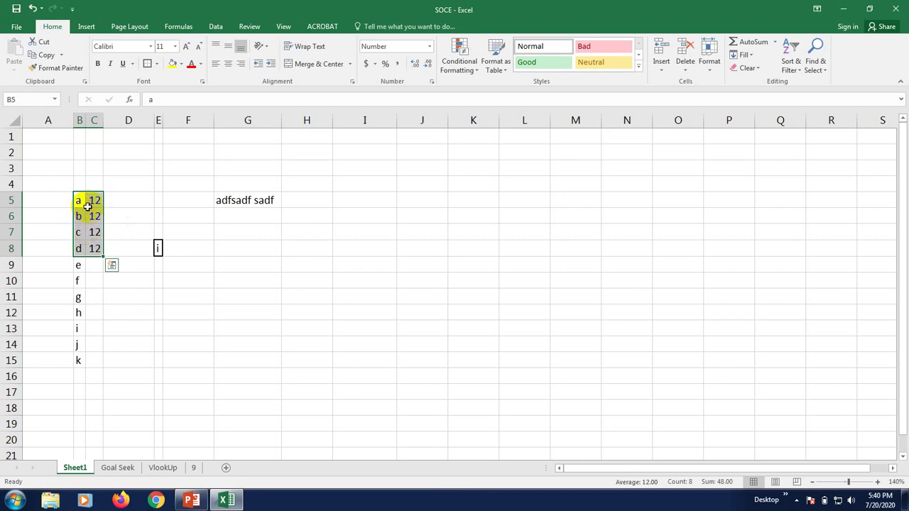
left_click(128, 223)
left_click_drag(76, 200, 96, 246)
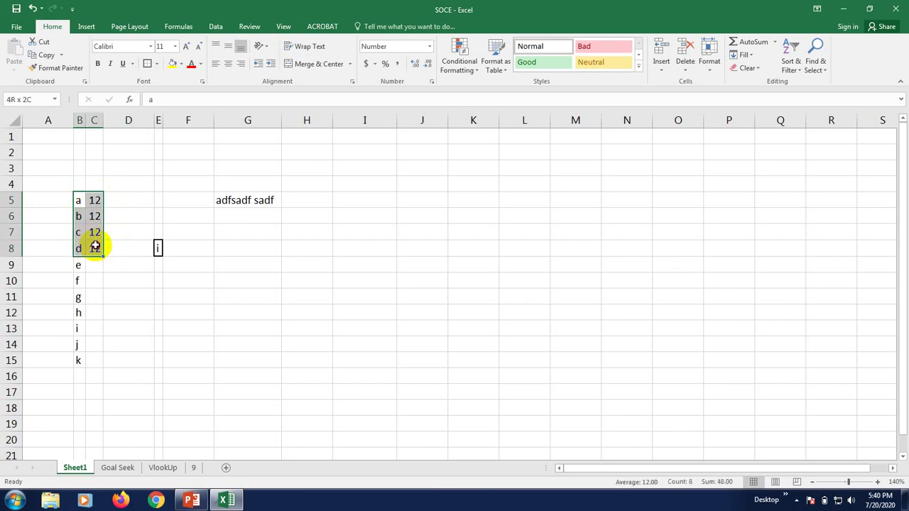
left_click(95, 328)
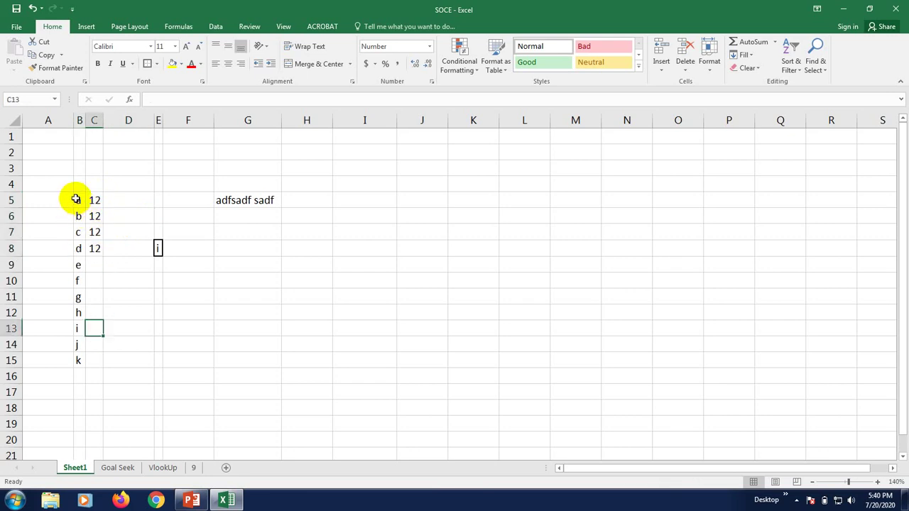
- Copy the letters and numbers in the range B5:C8
left_click_drag(77, 200, 95, 247)
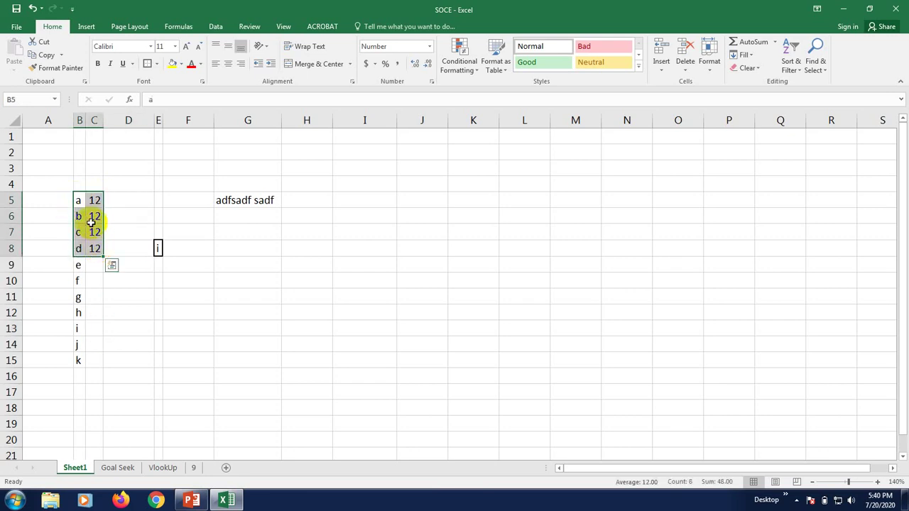
right_click(92, 224)
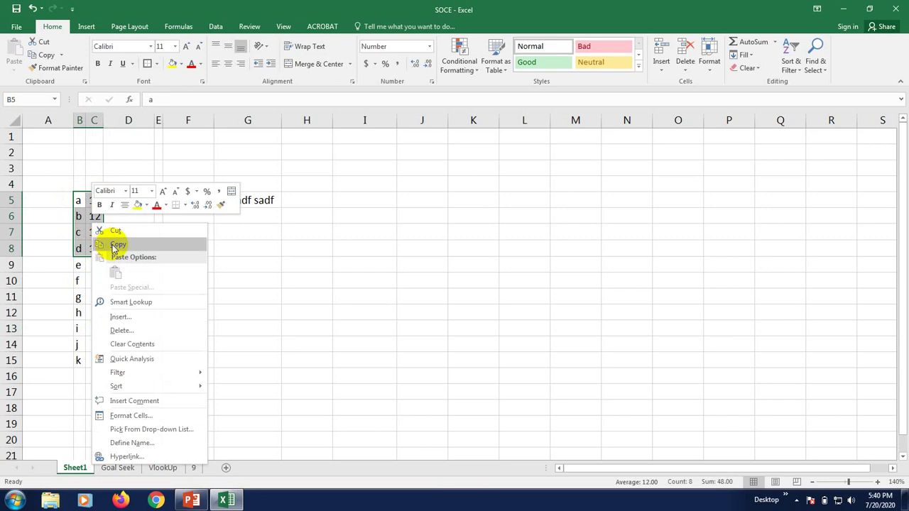
left_click(115, 246)
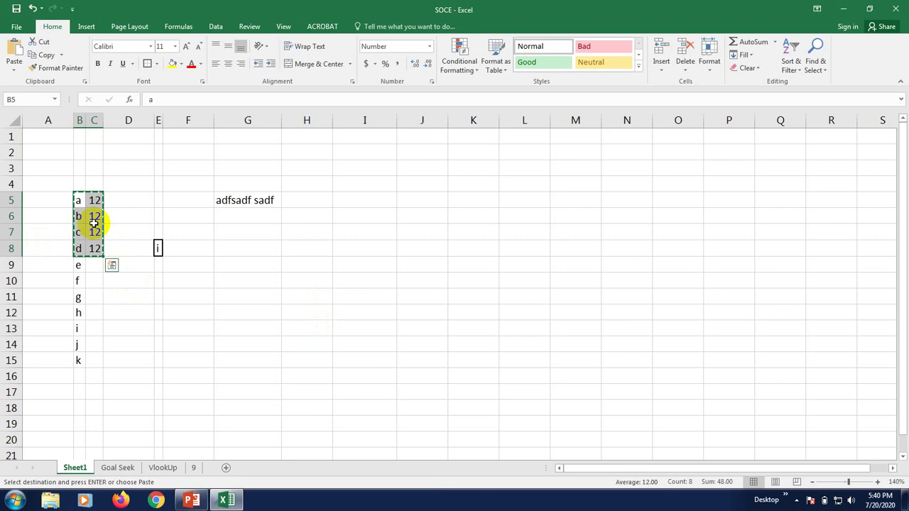
- Paste the copied range with the Transpose option, starting at cell I14
right_click(353, 360)
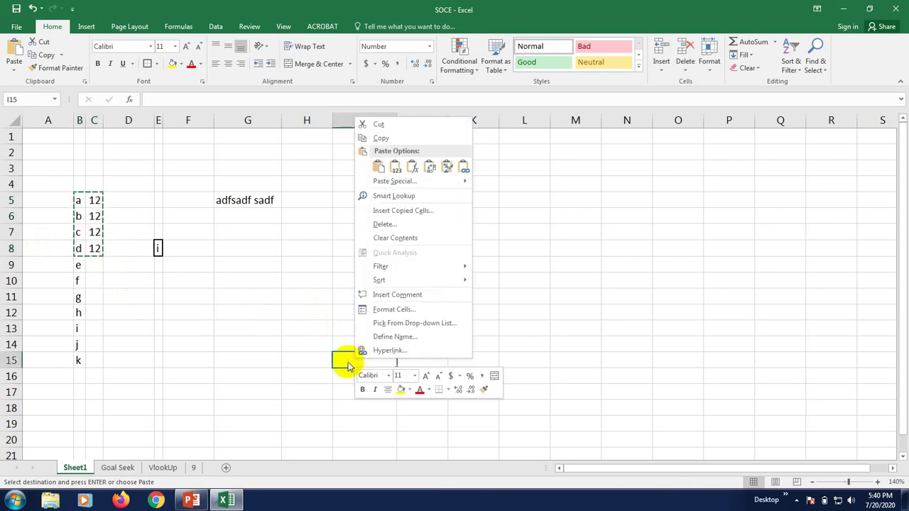
left_click(353, 361)
left_click(359, 385)
left_click(357, 353)
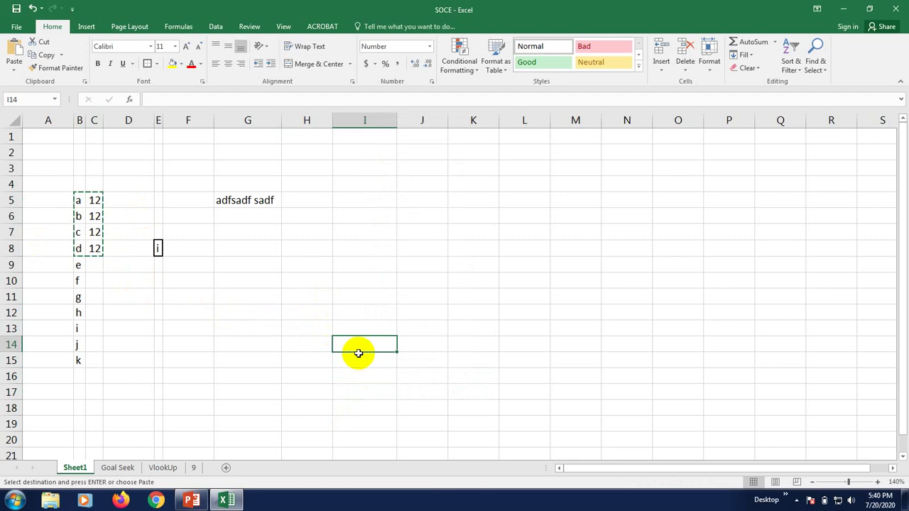
right_click(357, 347)
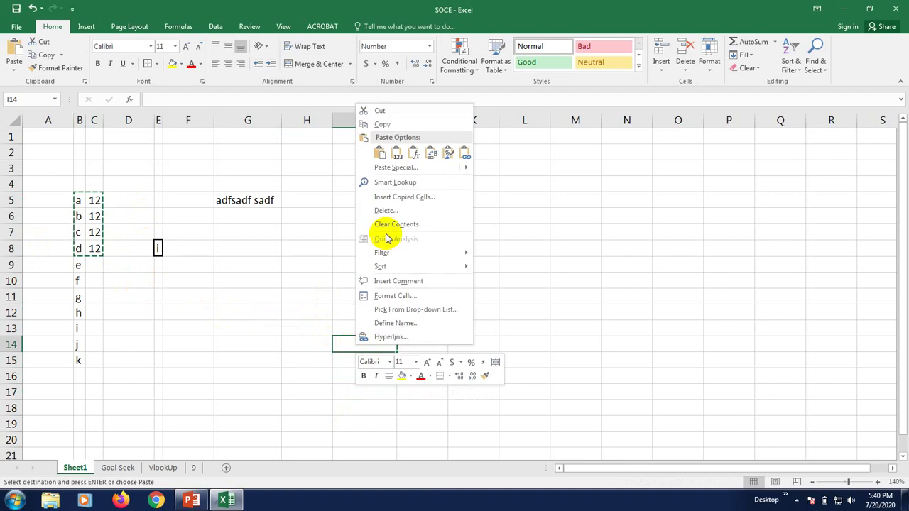
mouse_move(442, 167)
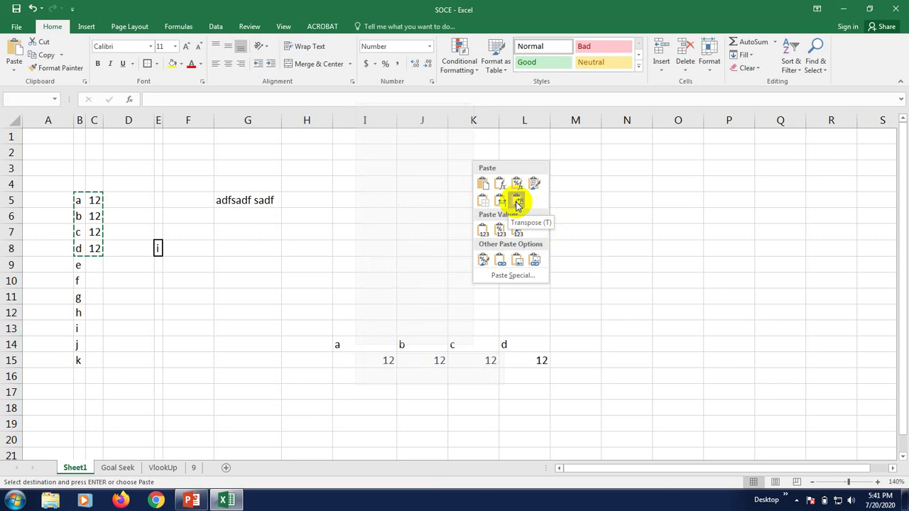
left_click(518, 203)
left_click(375, 440)
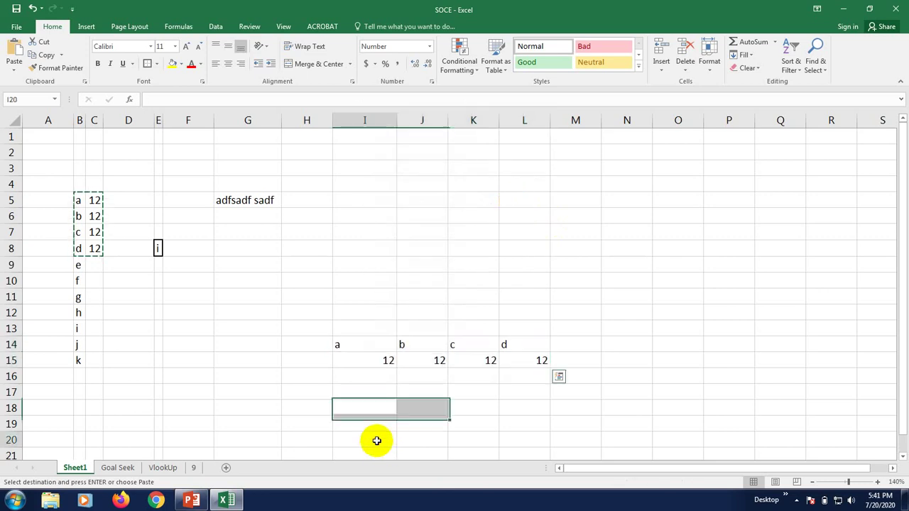
- Center the transposed data in I14:L15 horizontally within its cells
left_click_drag(375, 349, 517, 361)
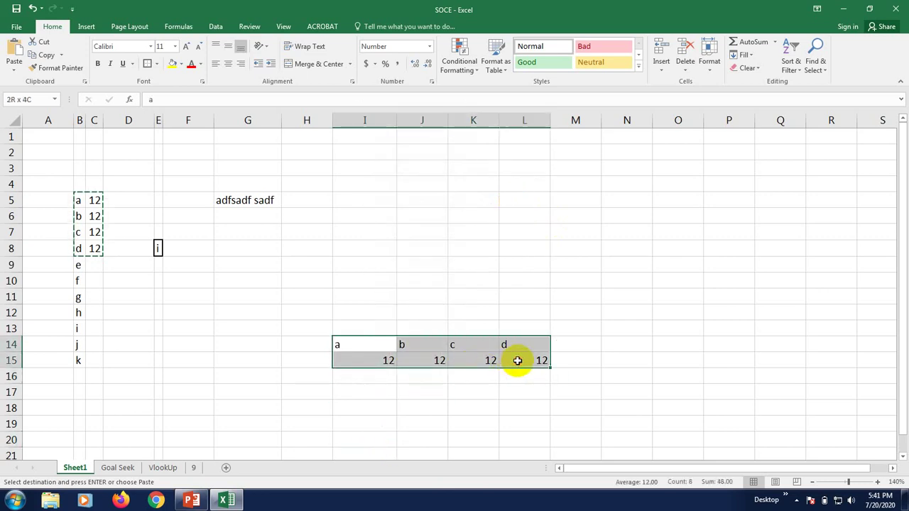
left_click(225, 64)
left_click(310, 202)
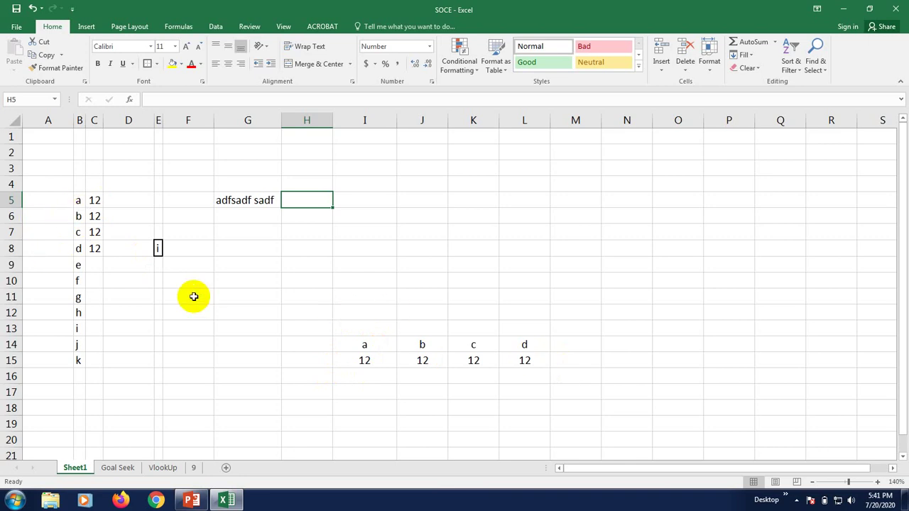
- Copy the list of letters a to k in the range B5:B15
left_click_drag(77, 201, 76, 360)
right_click(74, 331)
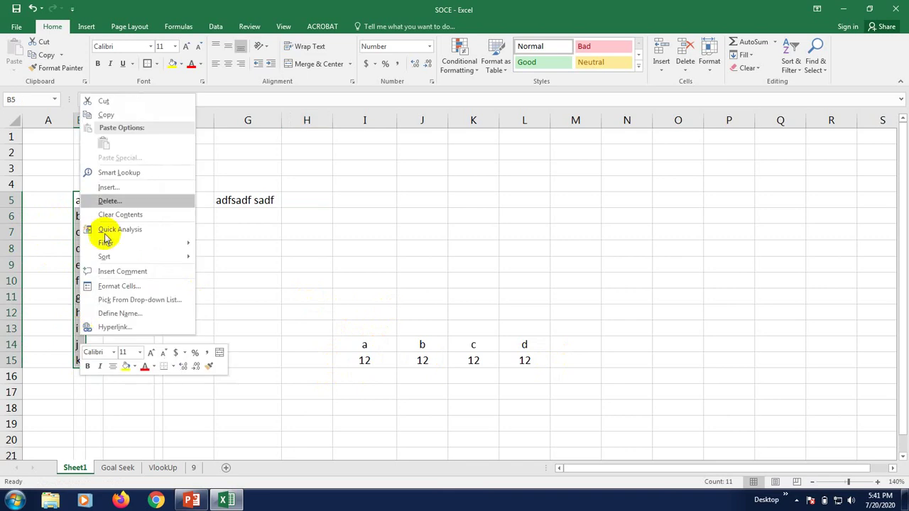
left_click(119, 115)
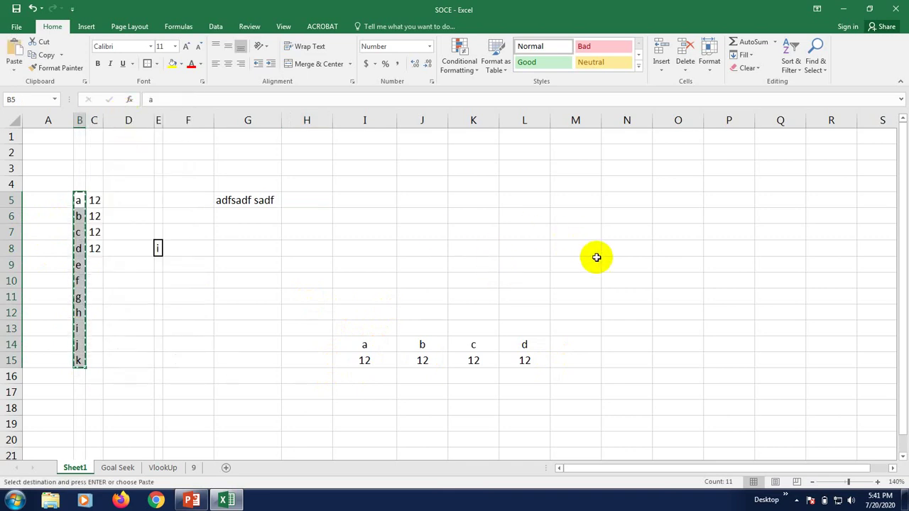
- Paste the copied letters as a row with the Transpose option, starting at cell I9
left_click(373, 265)
right_click(373, 264)
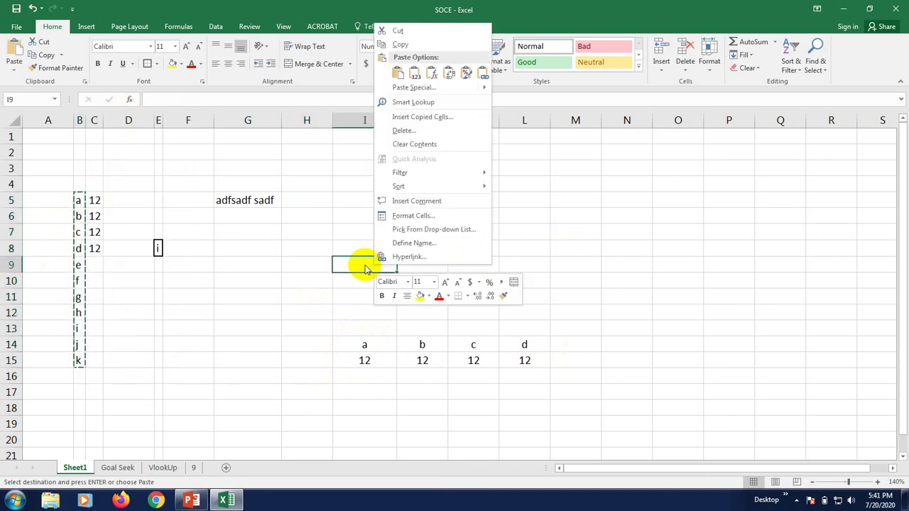
left_click(448, 73)
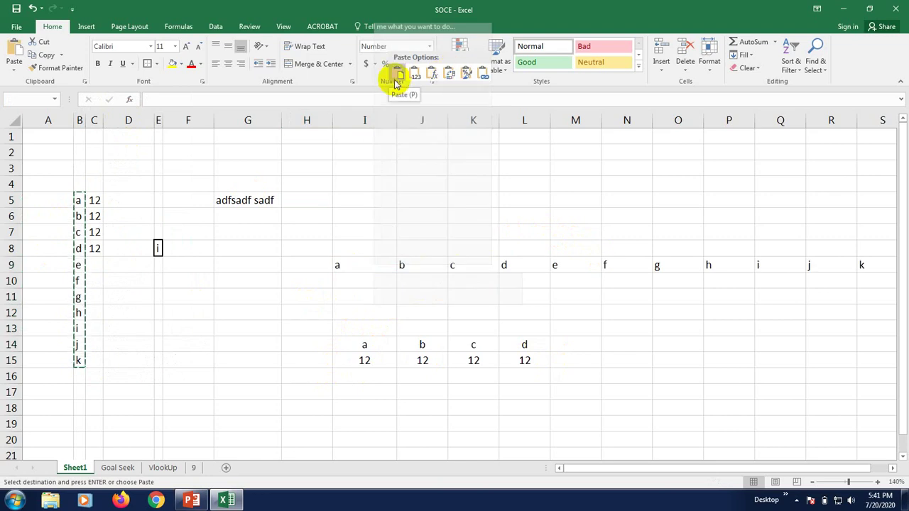
mouse_move(409, 89)
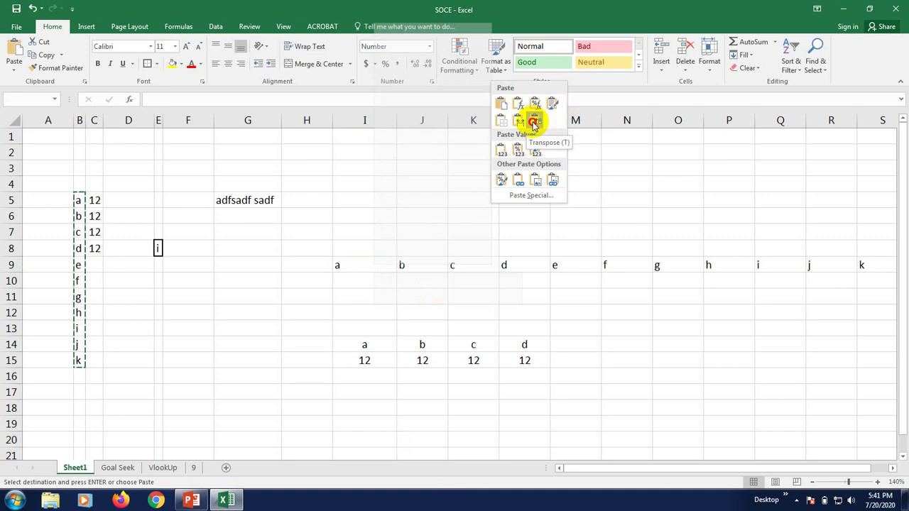
left_click(535, 122)
scroll(625, 348, "down", 1)
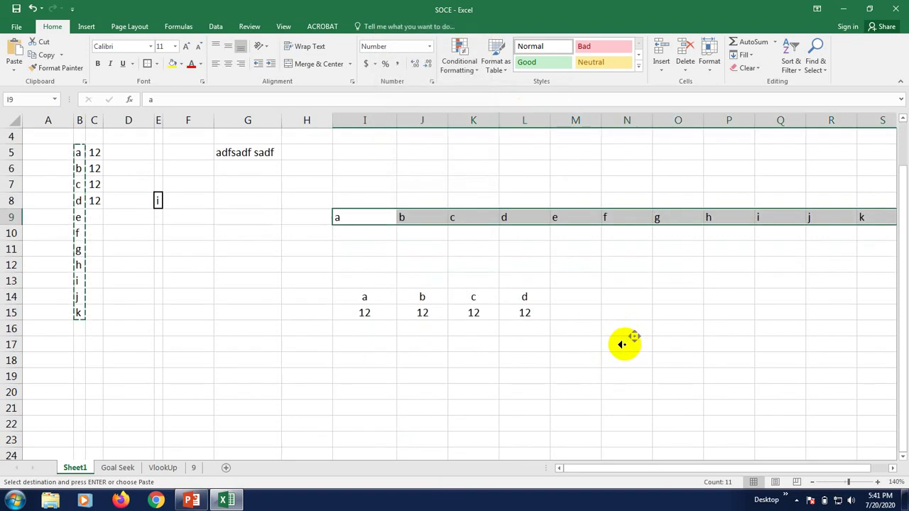
left_click_drag(574, 468, 596, 468)
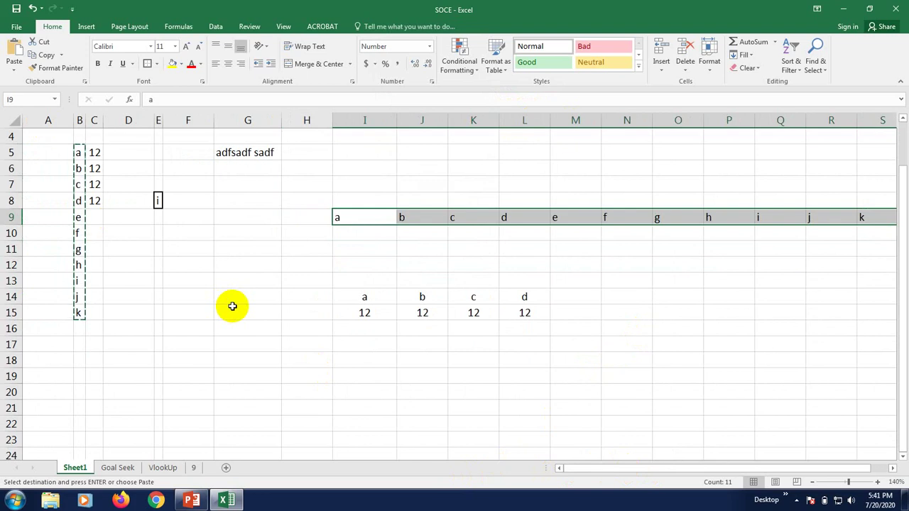